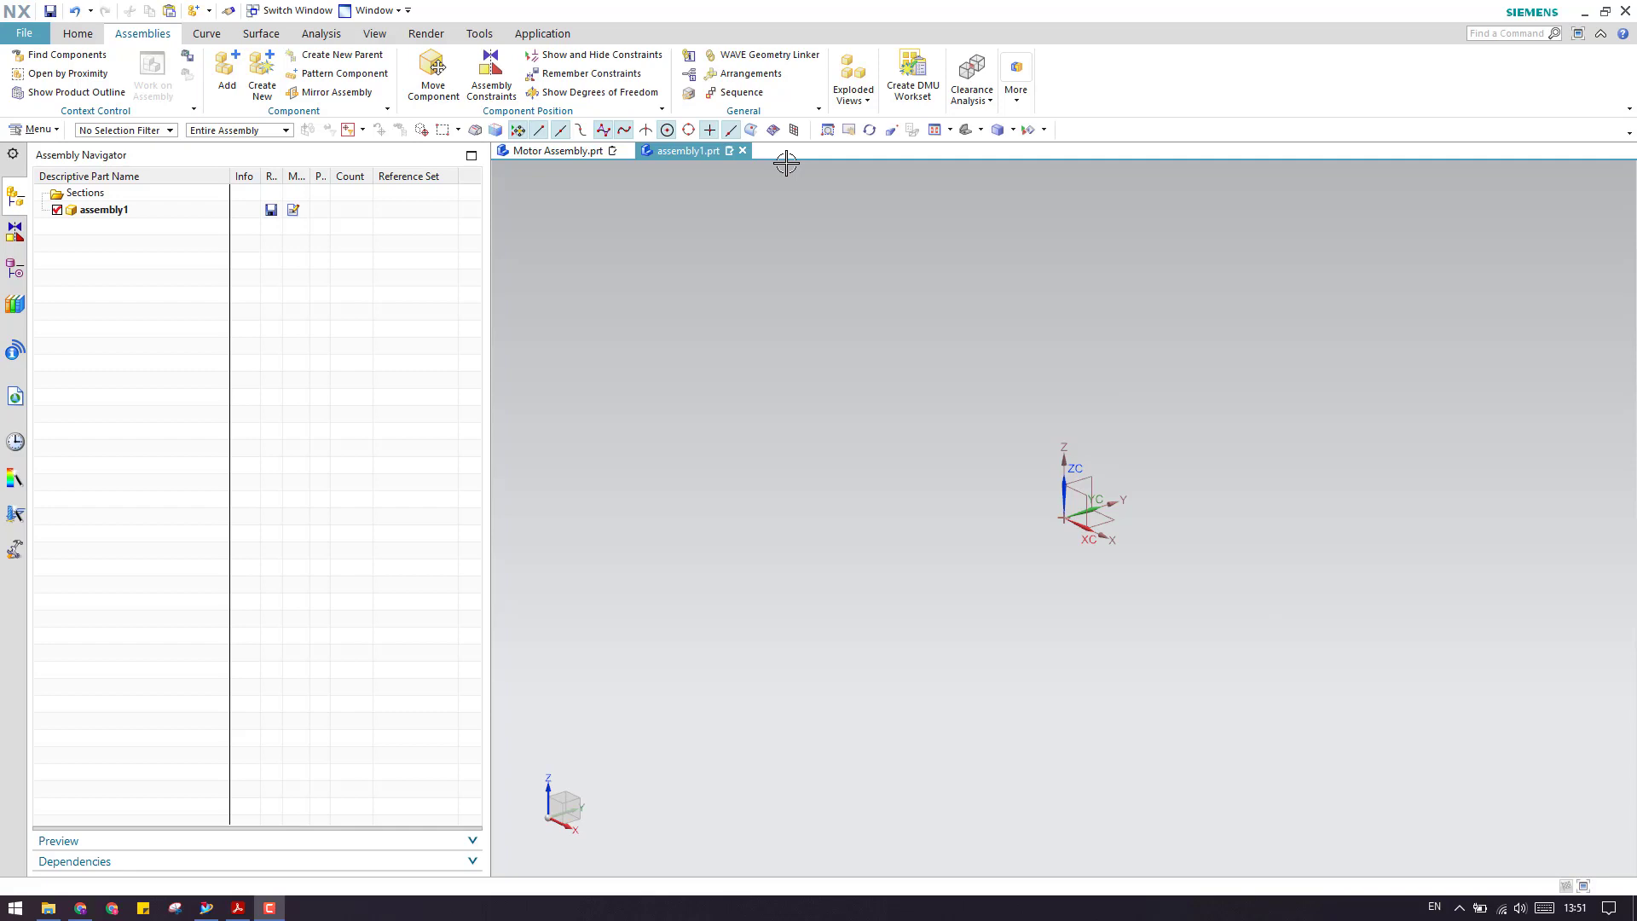
- Add Body.prt to assembly1 as its first component and accept the Fix constraint
left_click(230, 85)
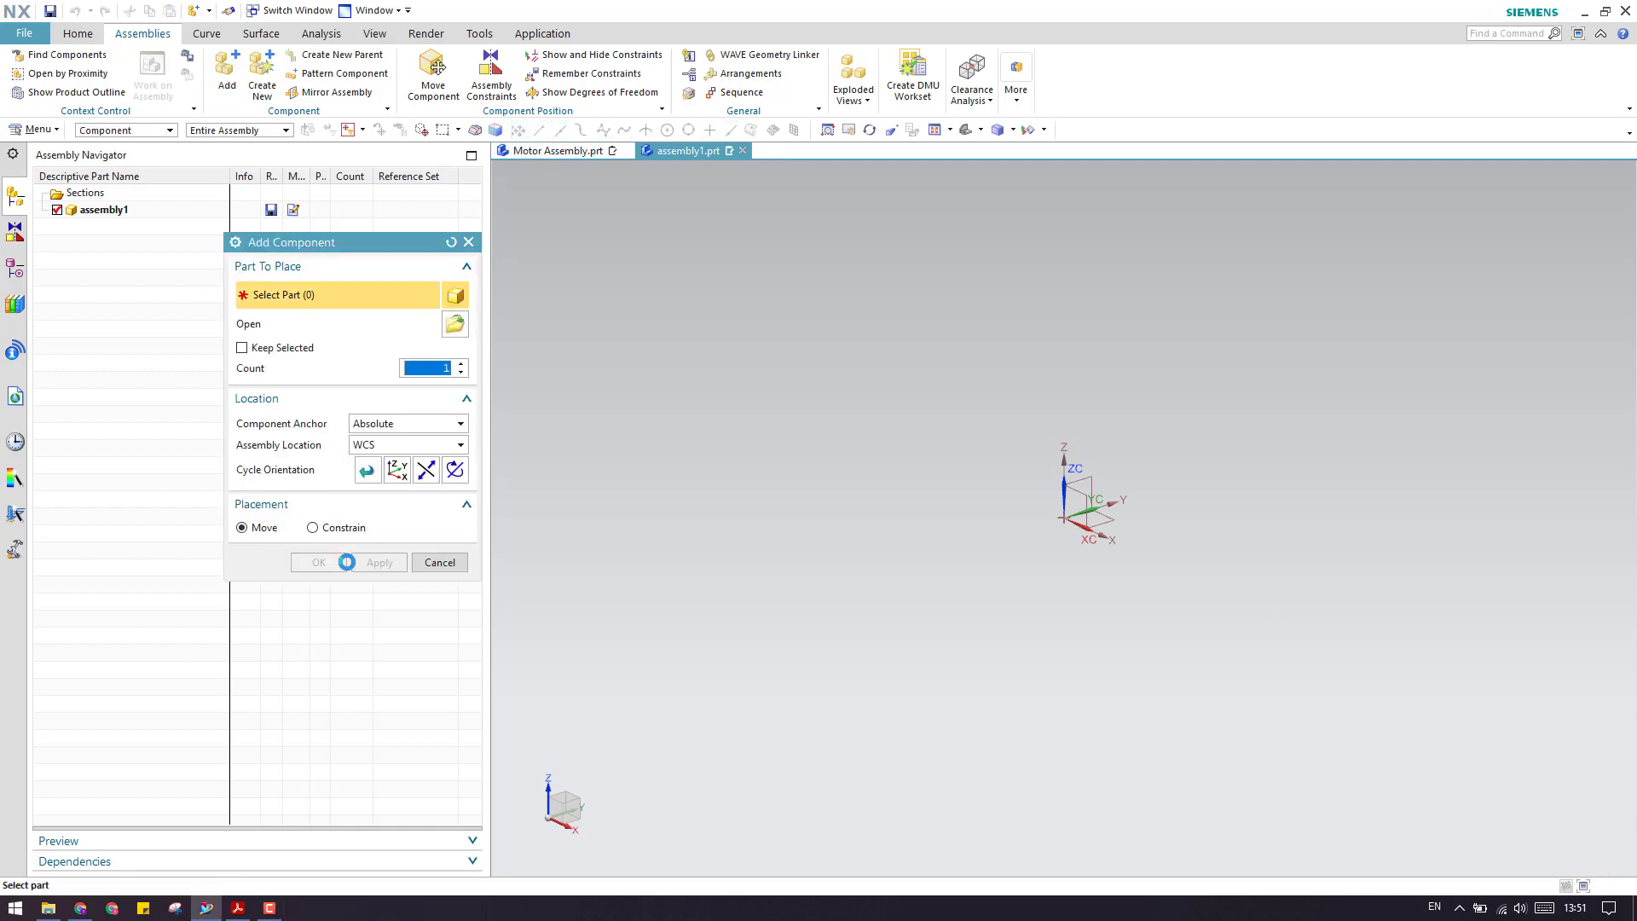
left_click(455, 327)
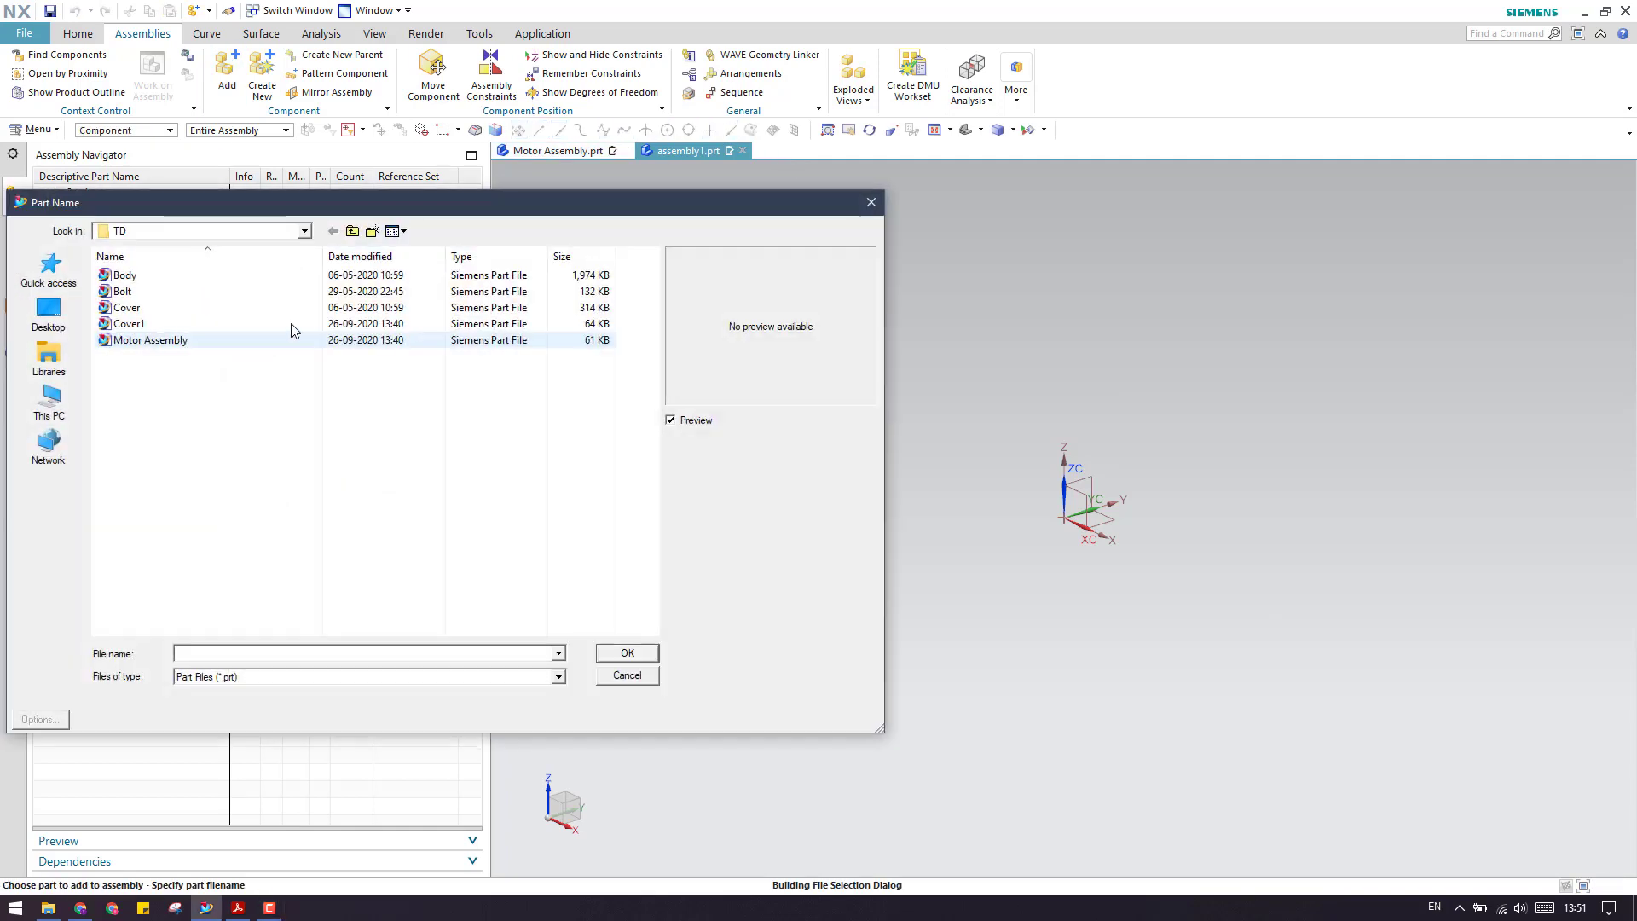
left_click(189, 276)
left_click(605, 655)
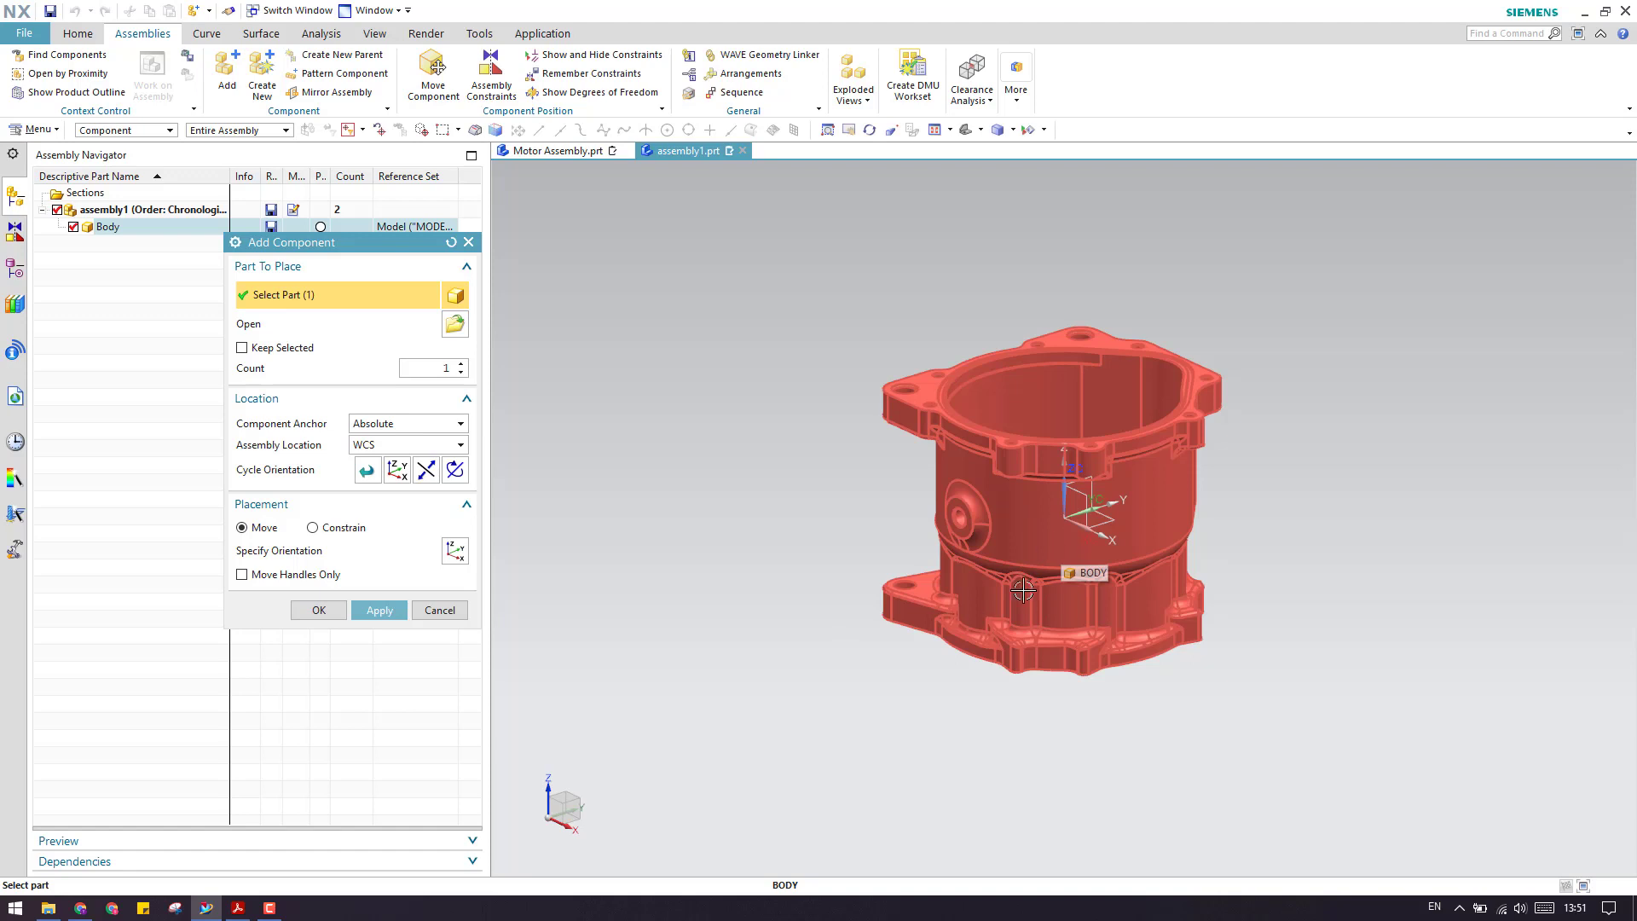
left_click(319, 609)
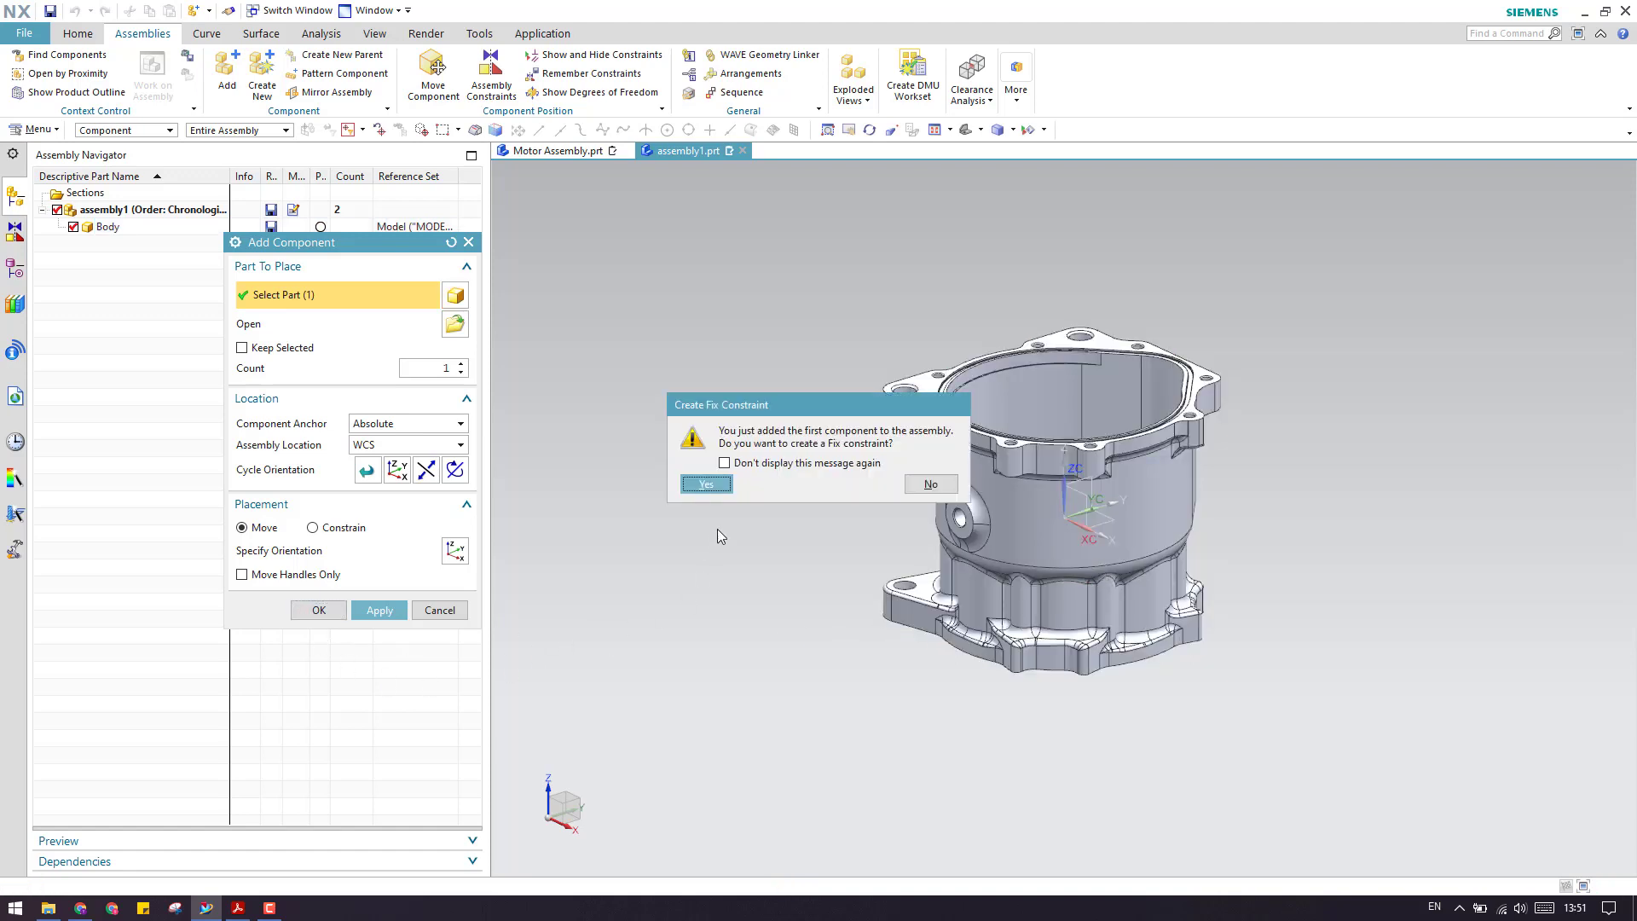
left_click(714, 483)
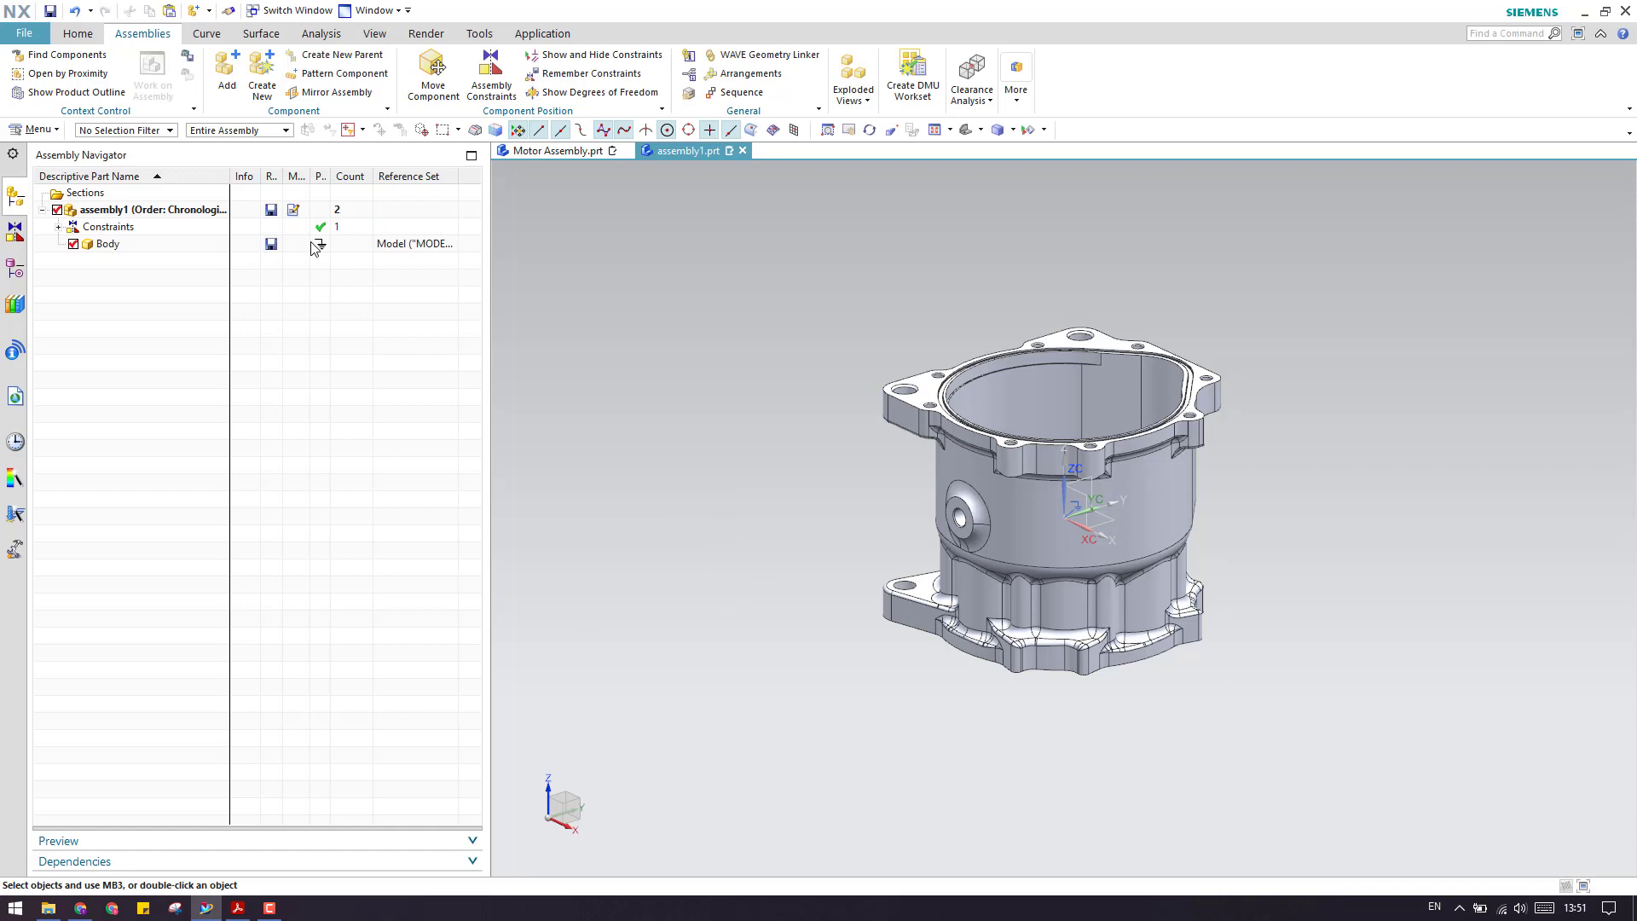
- Delete the Body's Fix constraint so the component becomes unconstrained
left_click(321, 245)
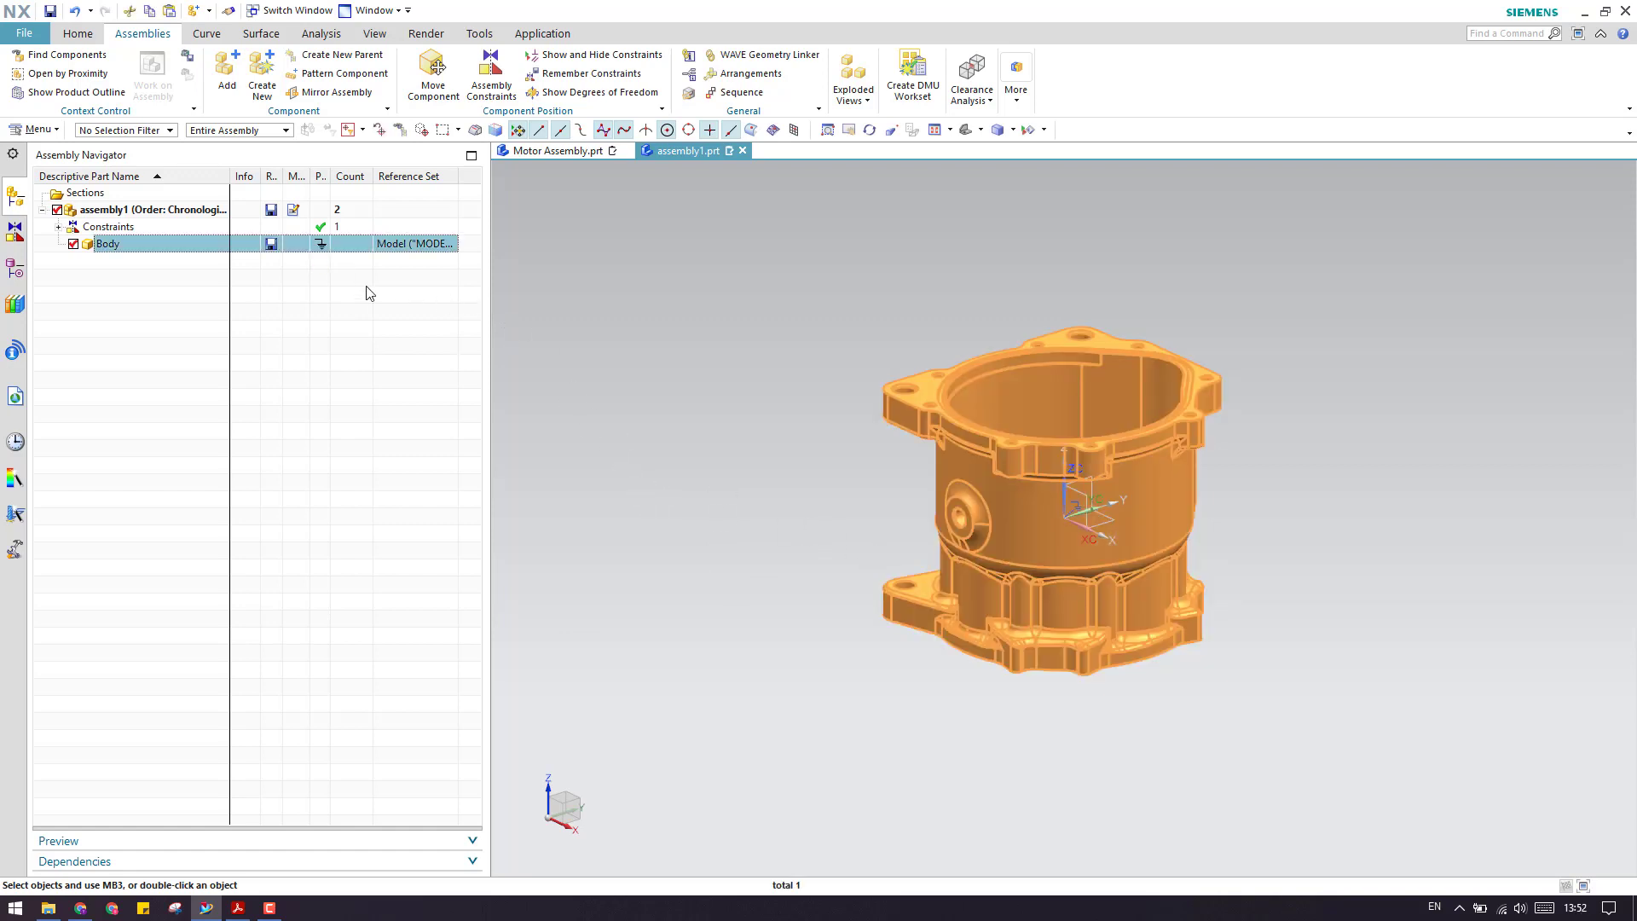
key("ctrl+z")
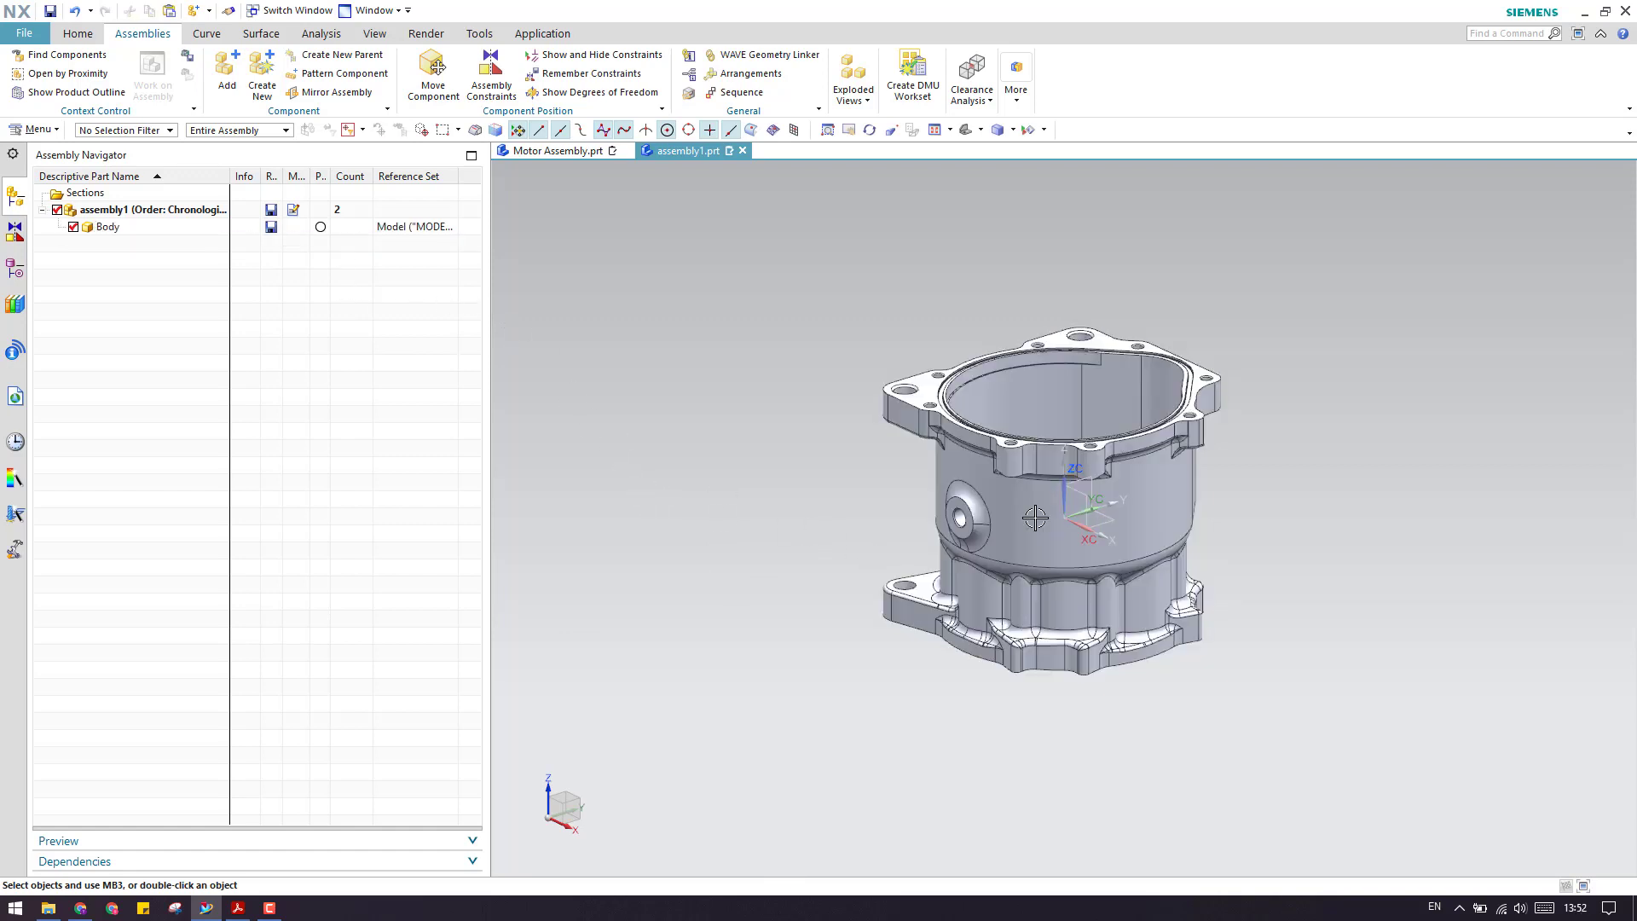
left_click(209, 230)
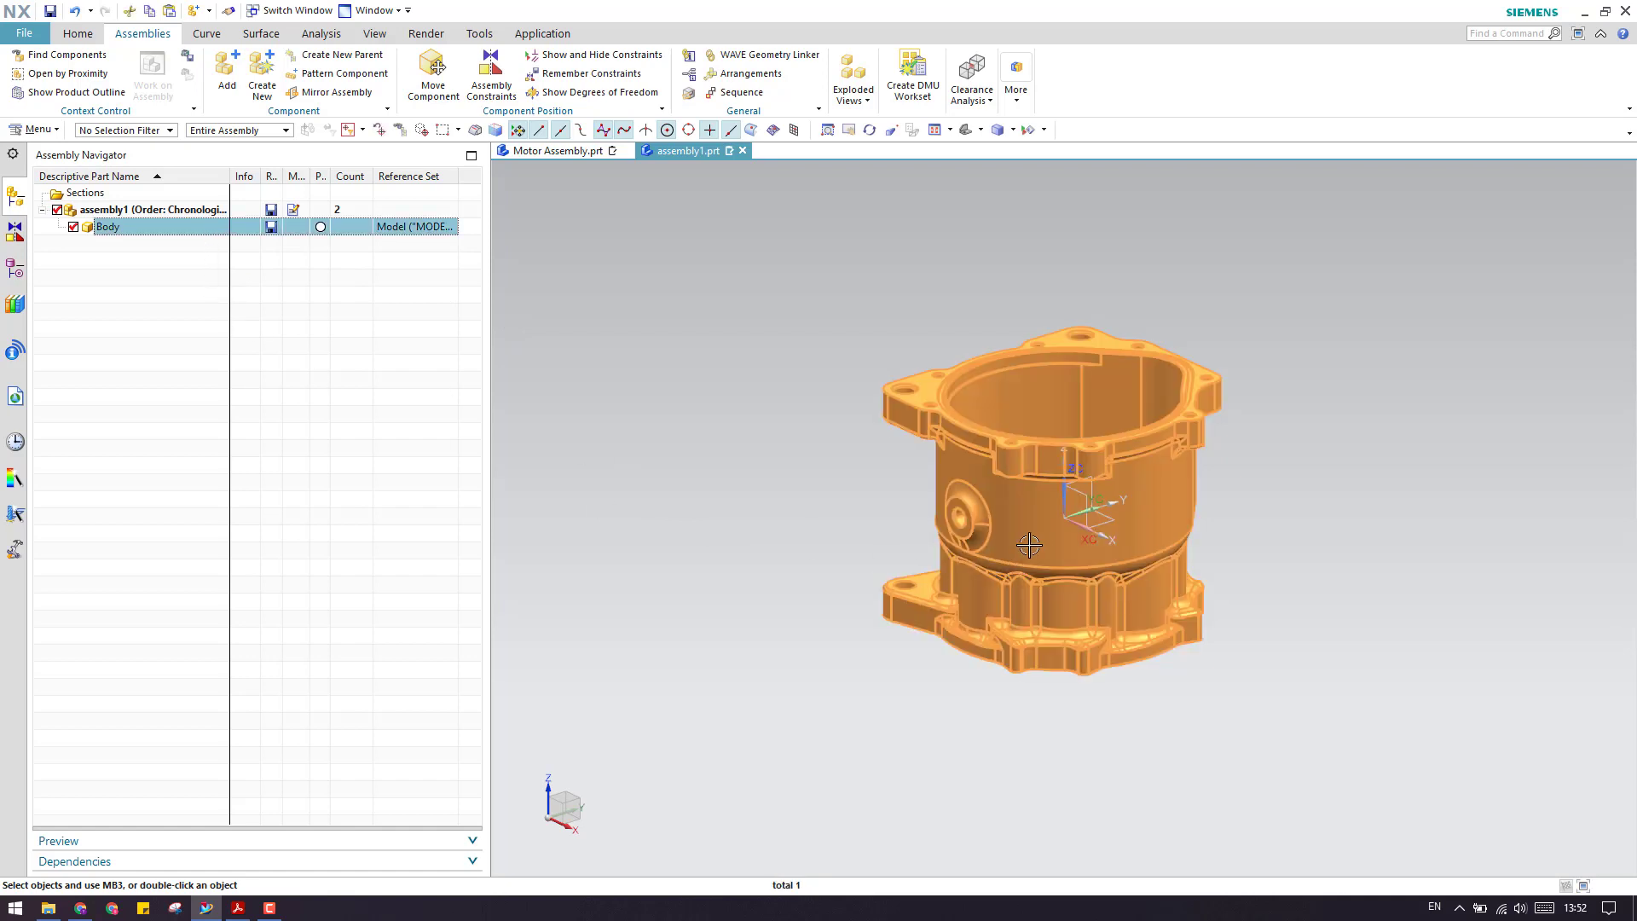
key("Escape")
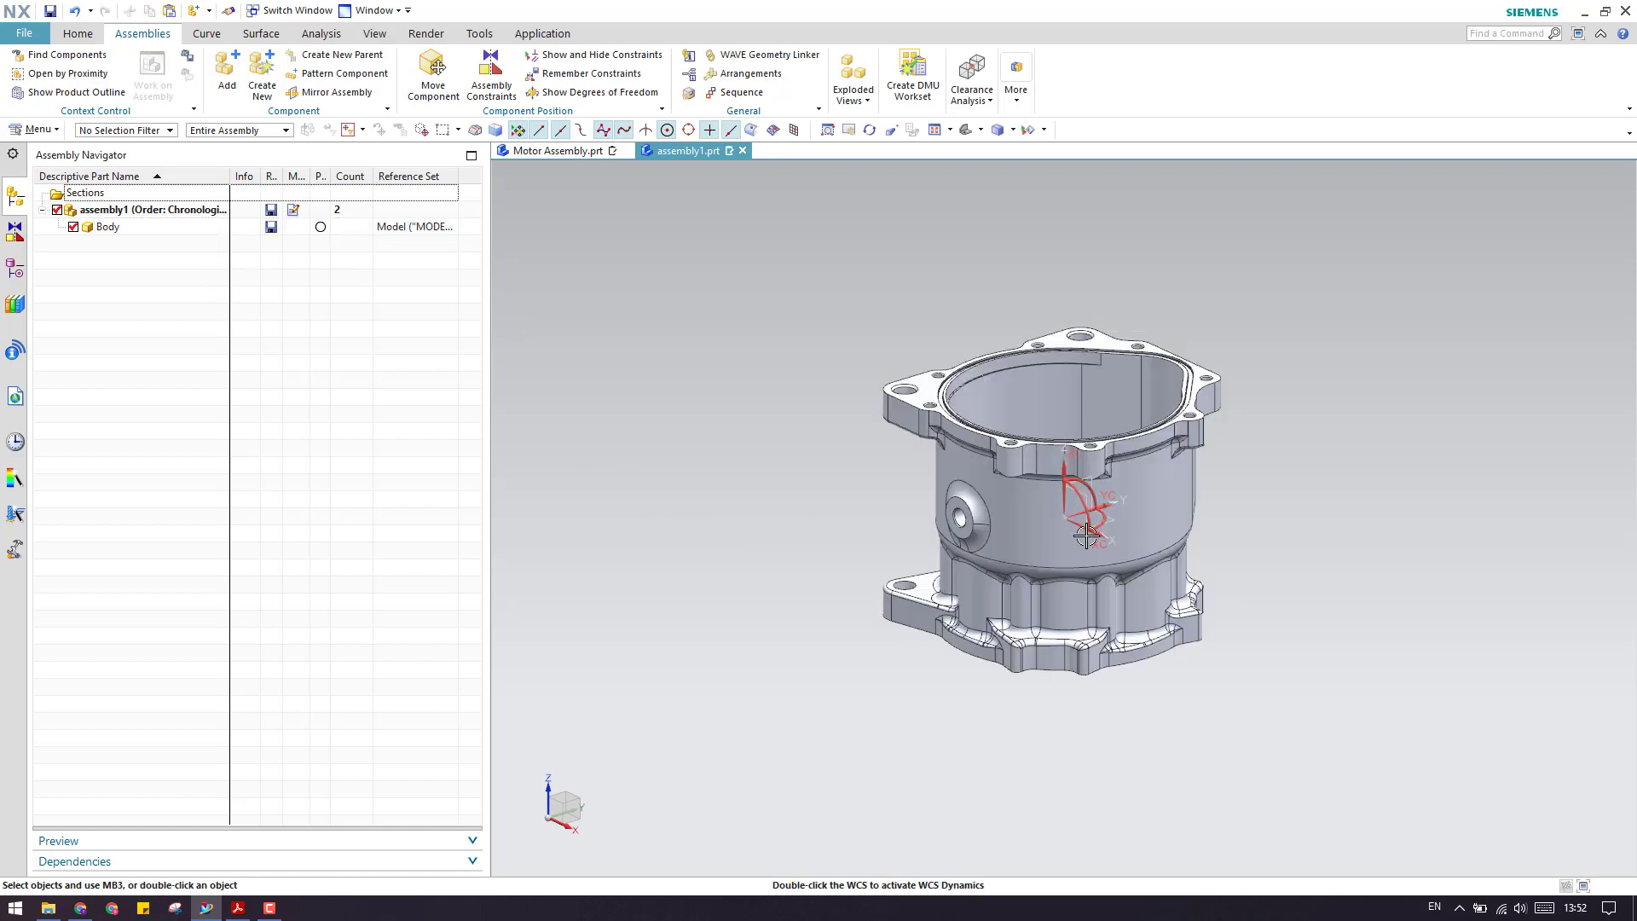
- Inspect the Datum Coordinate System in the Part Navigator, then return to the Assembly Navigator
left_click(7, 268)
left_click(106, 262)
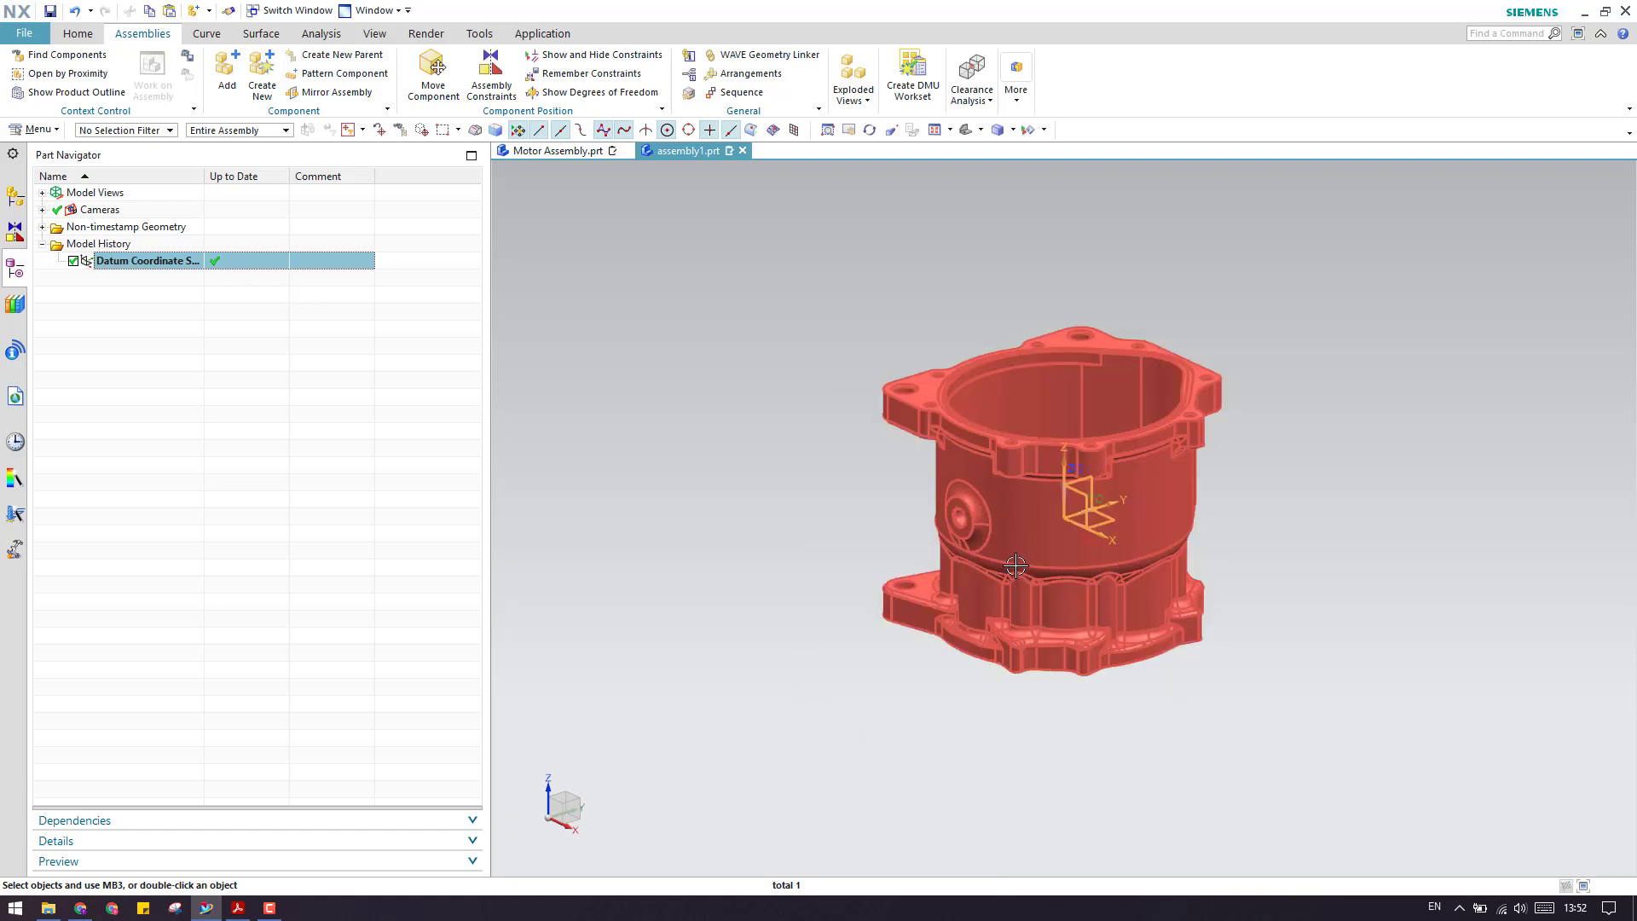
left_click(439, 392)
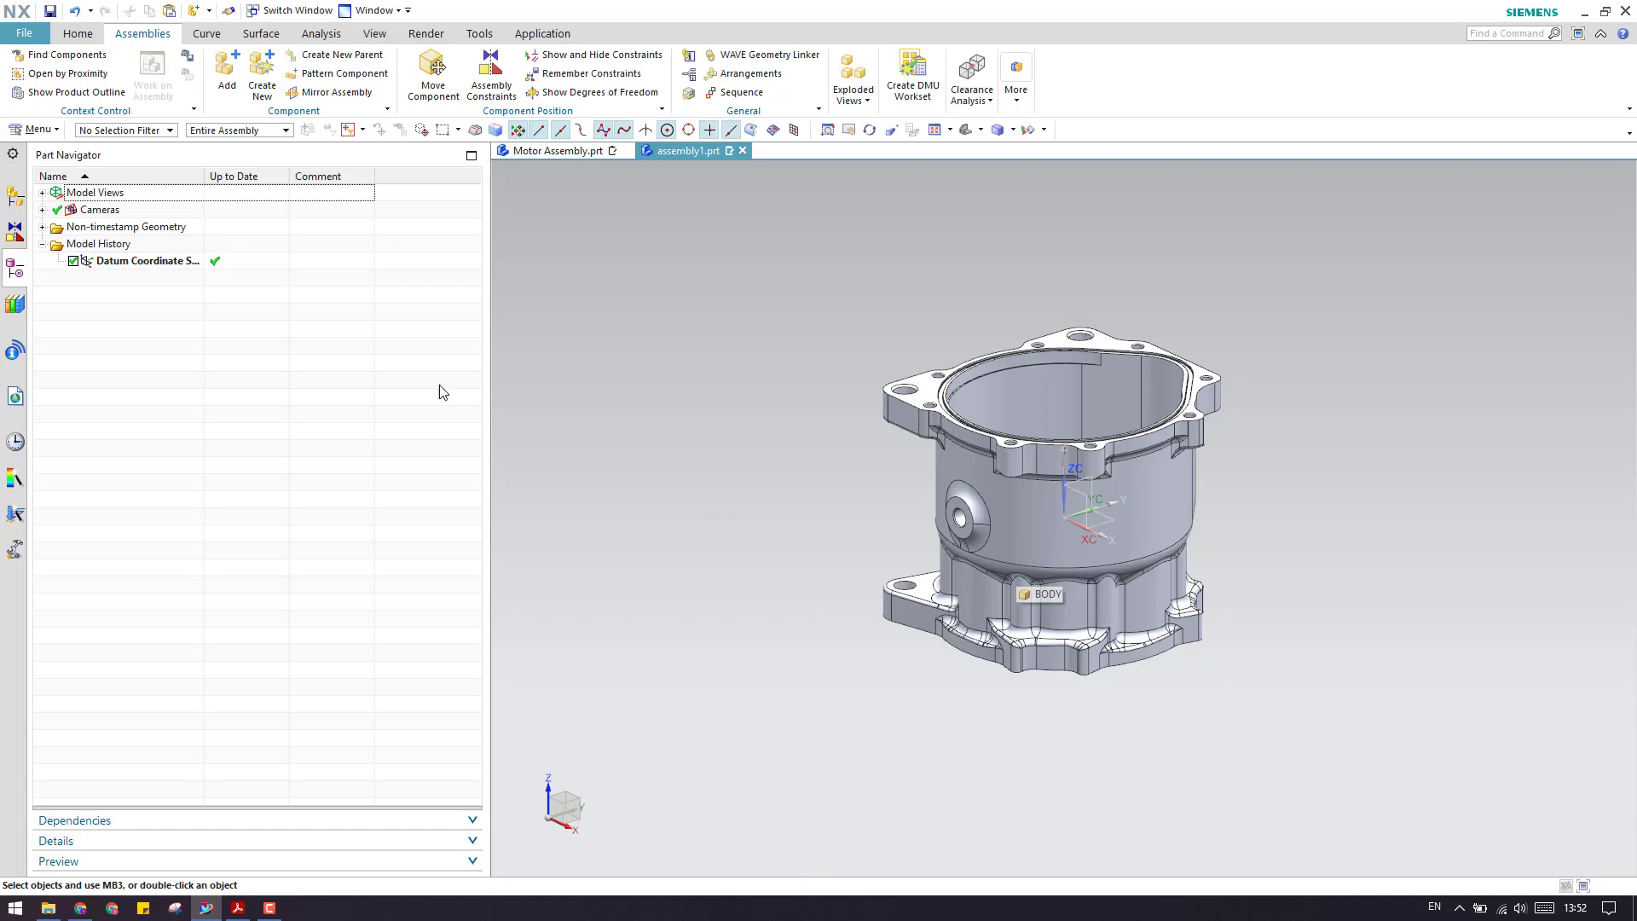
left_click(17, 209)
left_click(135, 232)
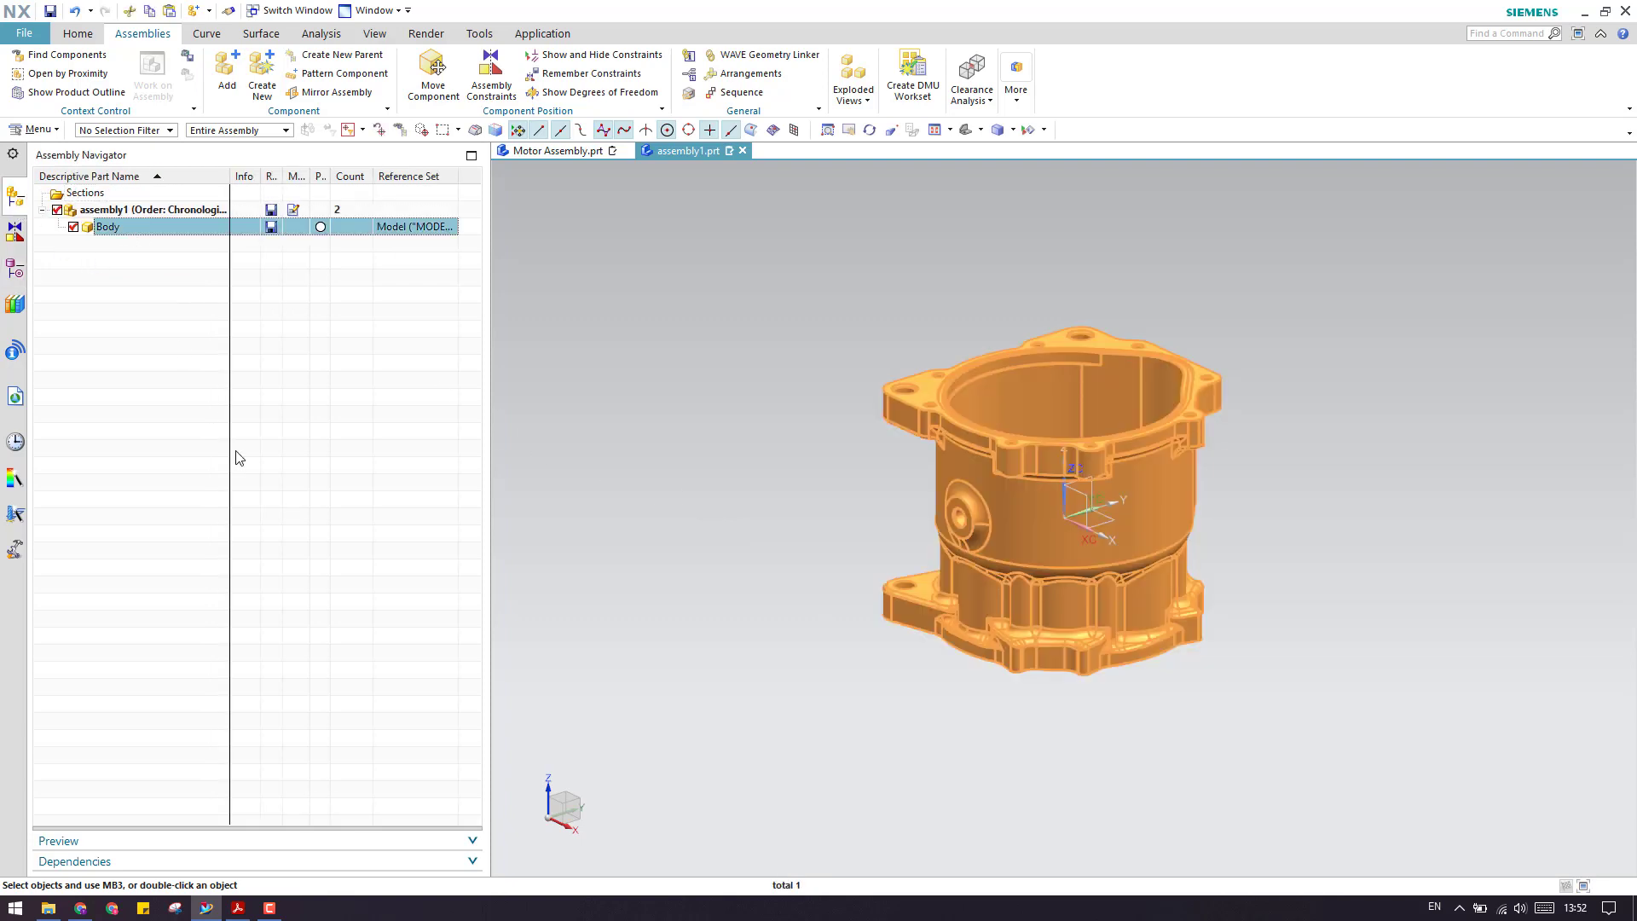
left_click(237, 453)
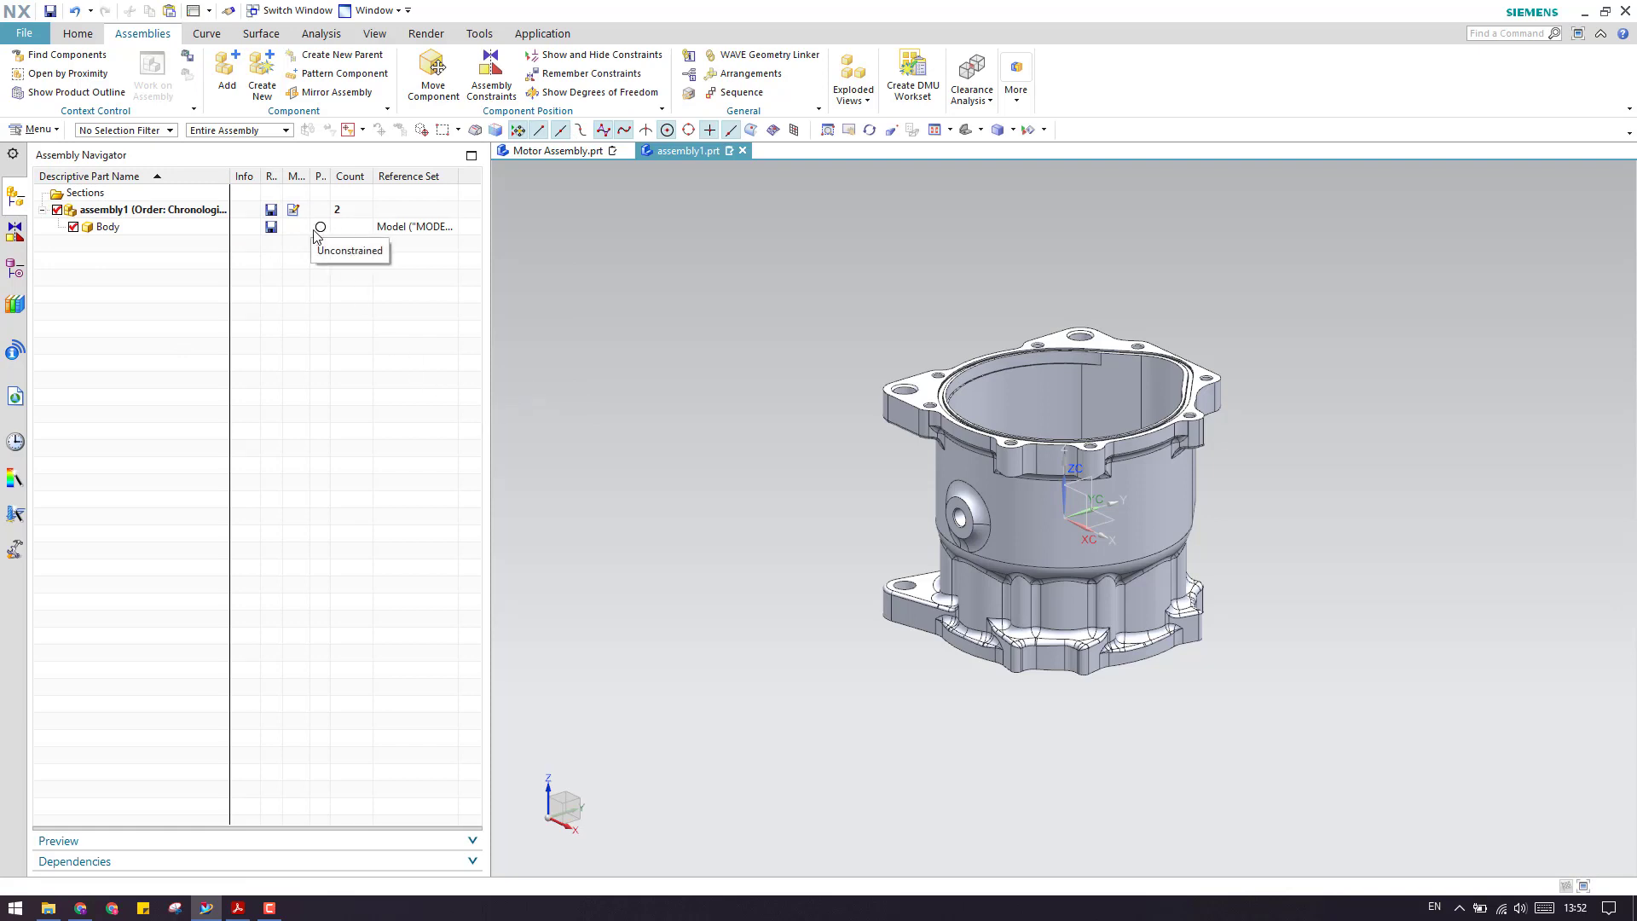
- Add Bolt.prt to assembly1 as a second component
left_click(227, 73)
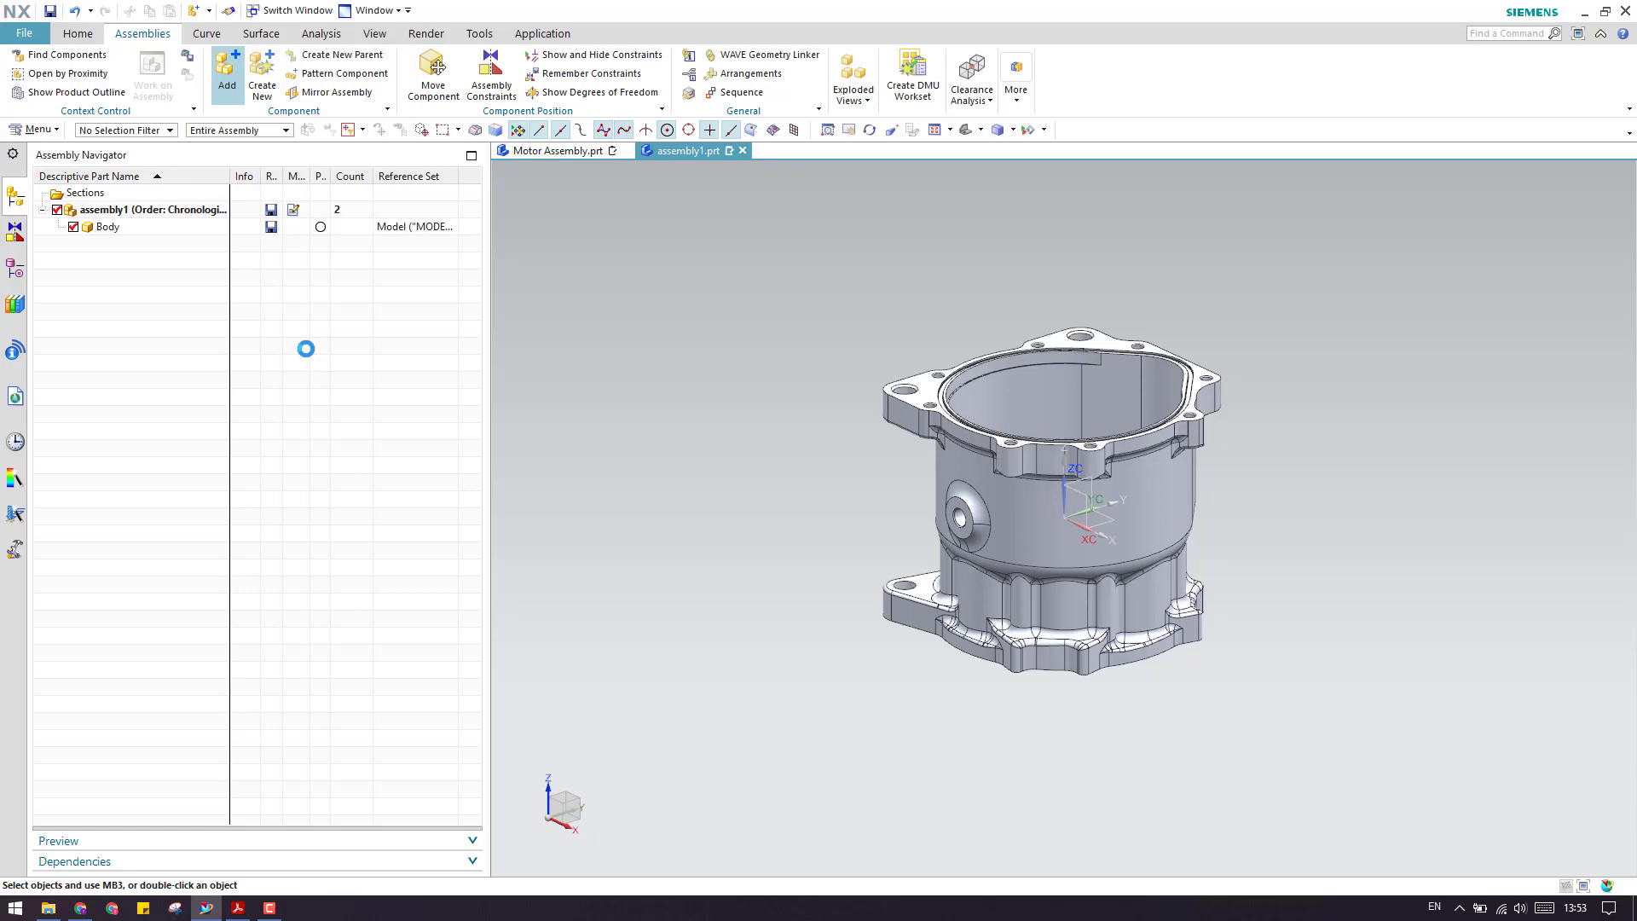
left_click(455, 324)
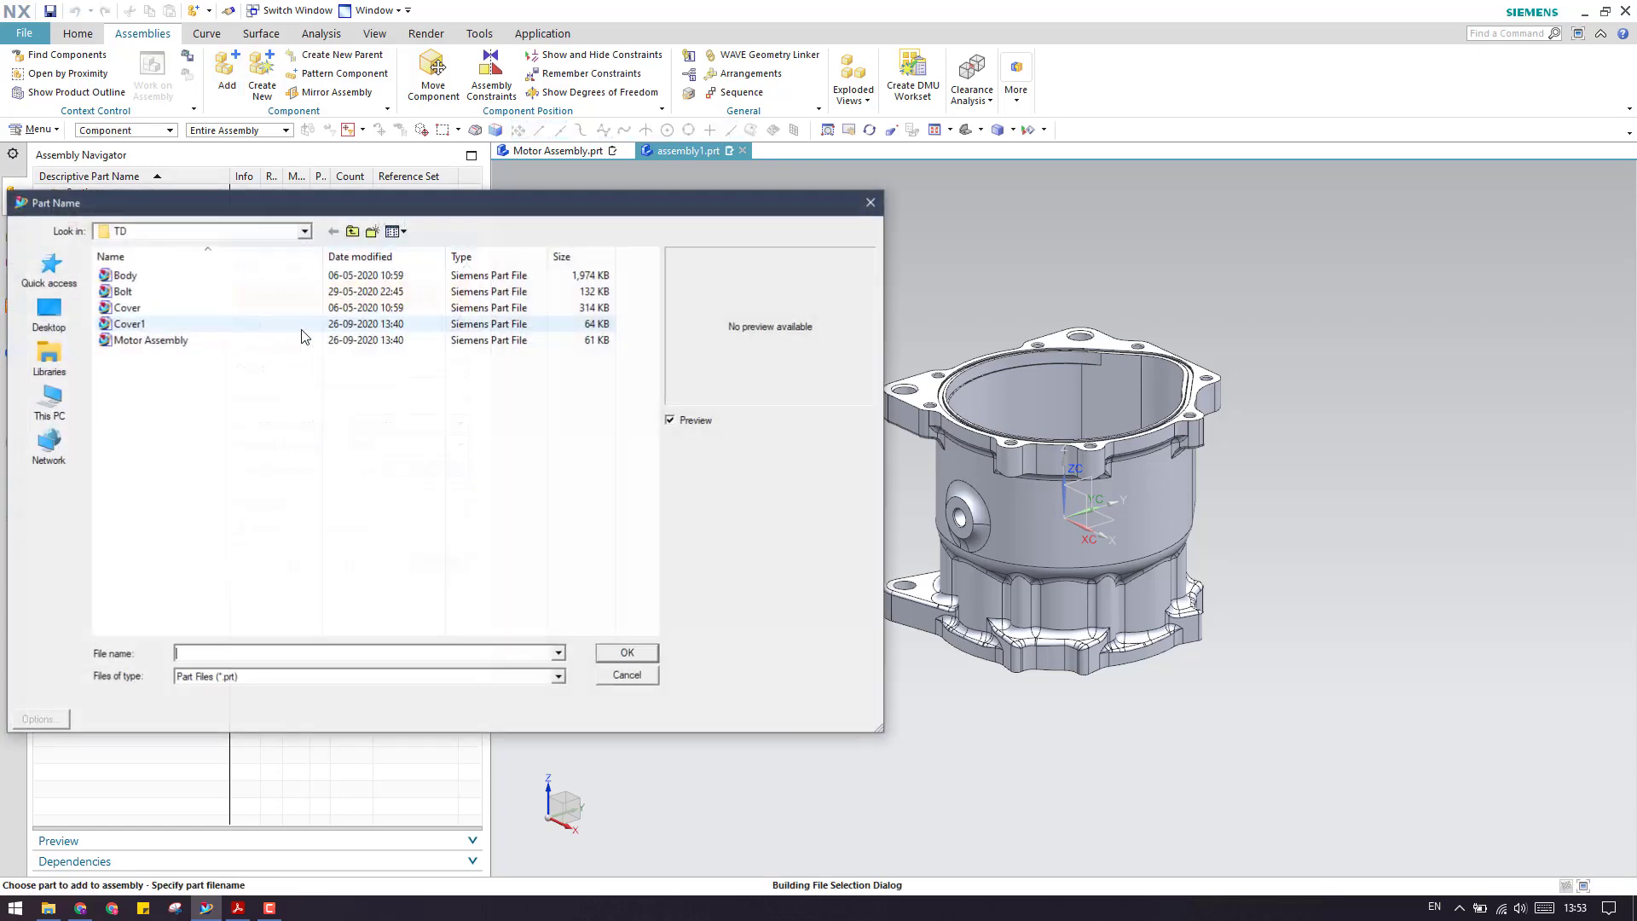
left_click(136, 292)
left_click(631, 654)
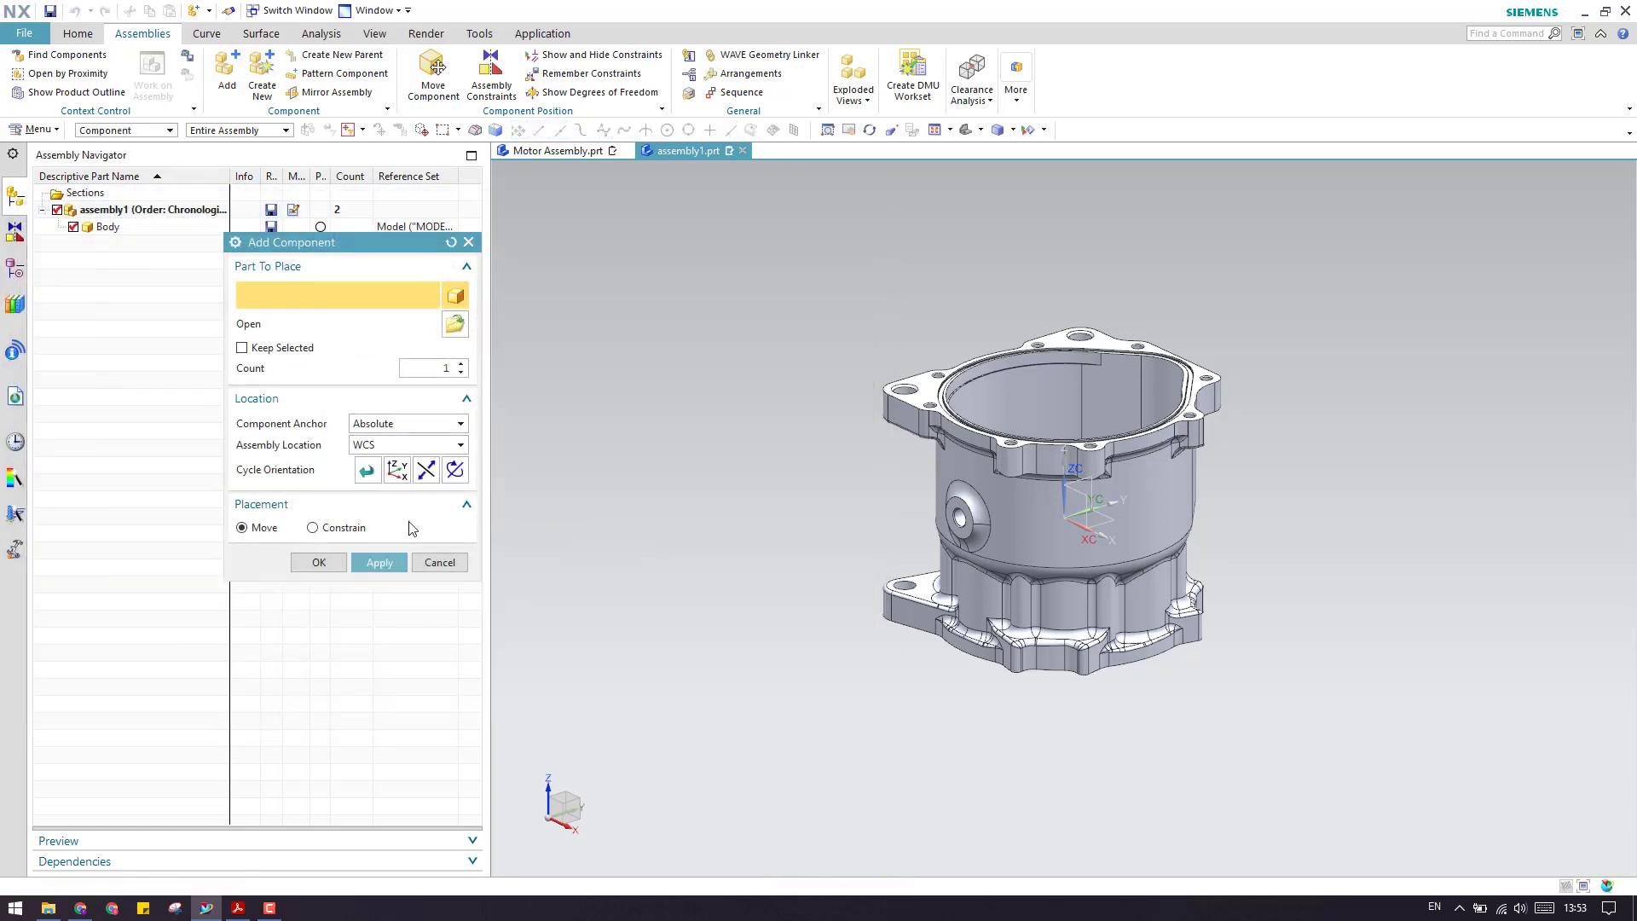
left_click(308, 608)
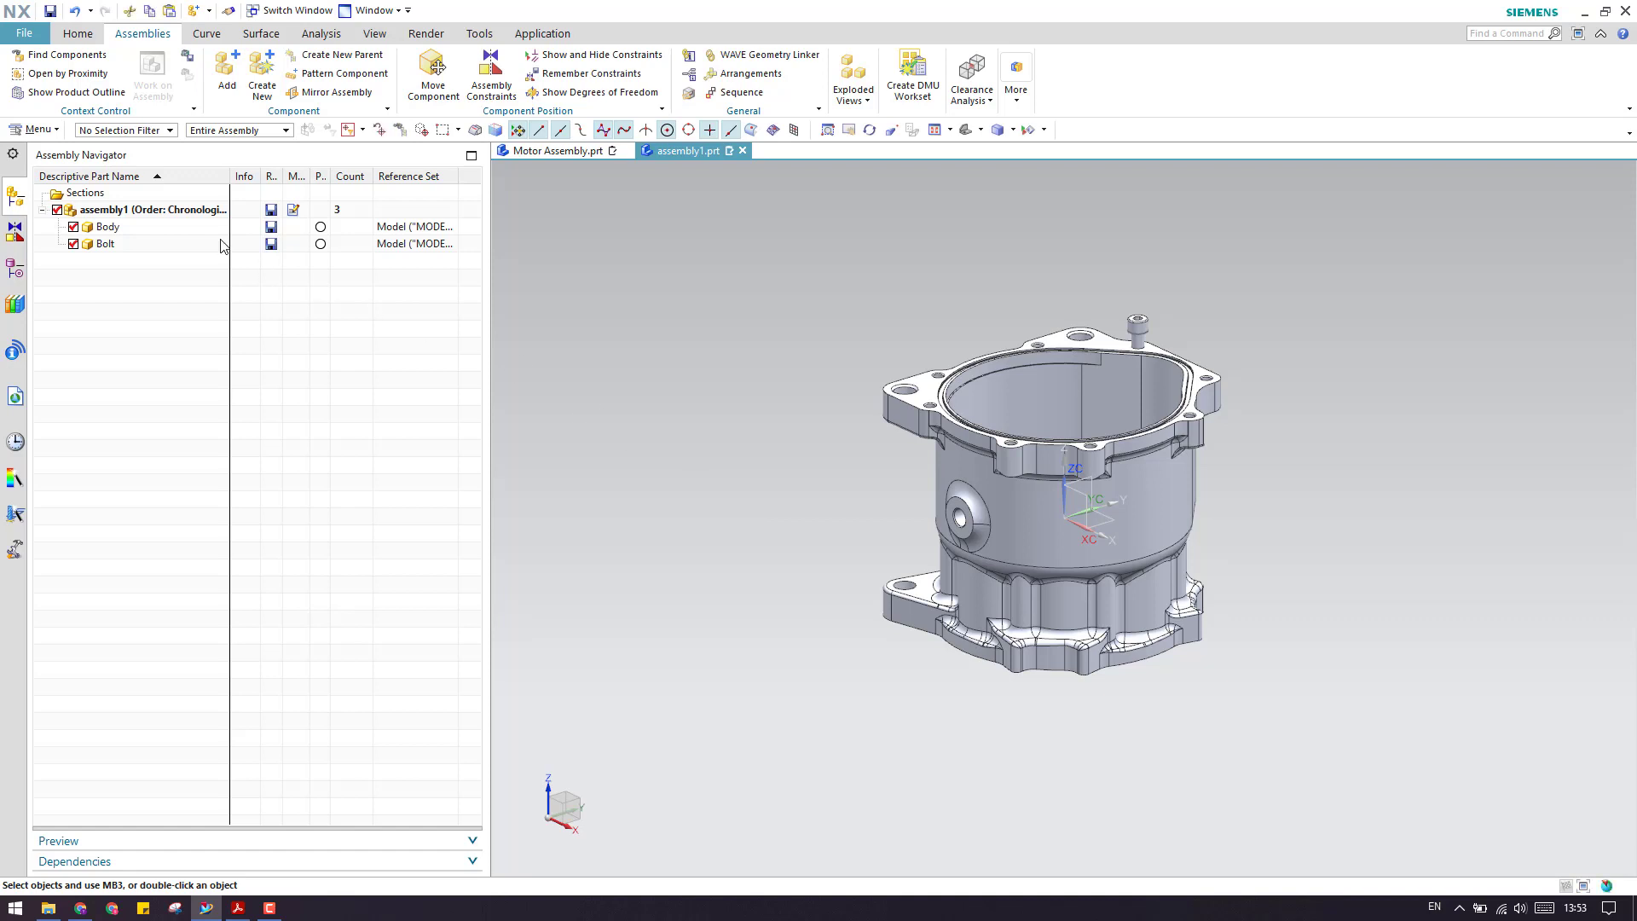
- Select the Bolt and Body rows in turn to locate each component
left_click(258, 247)
left_click(285, 228)
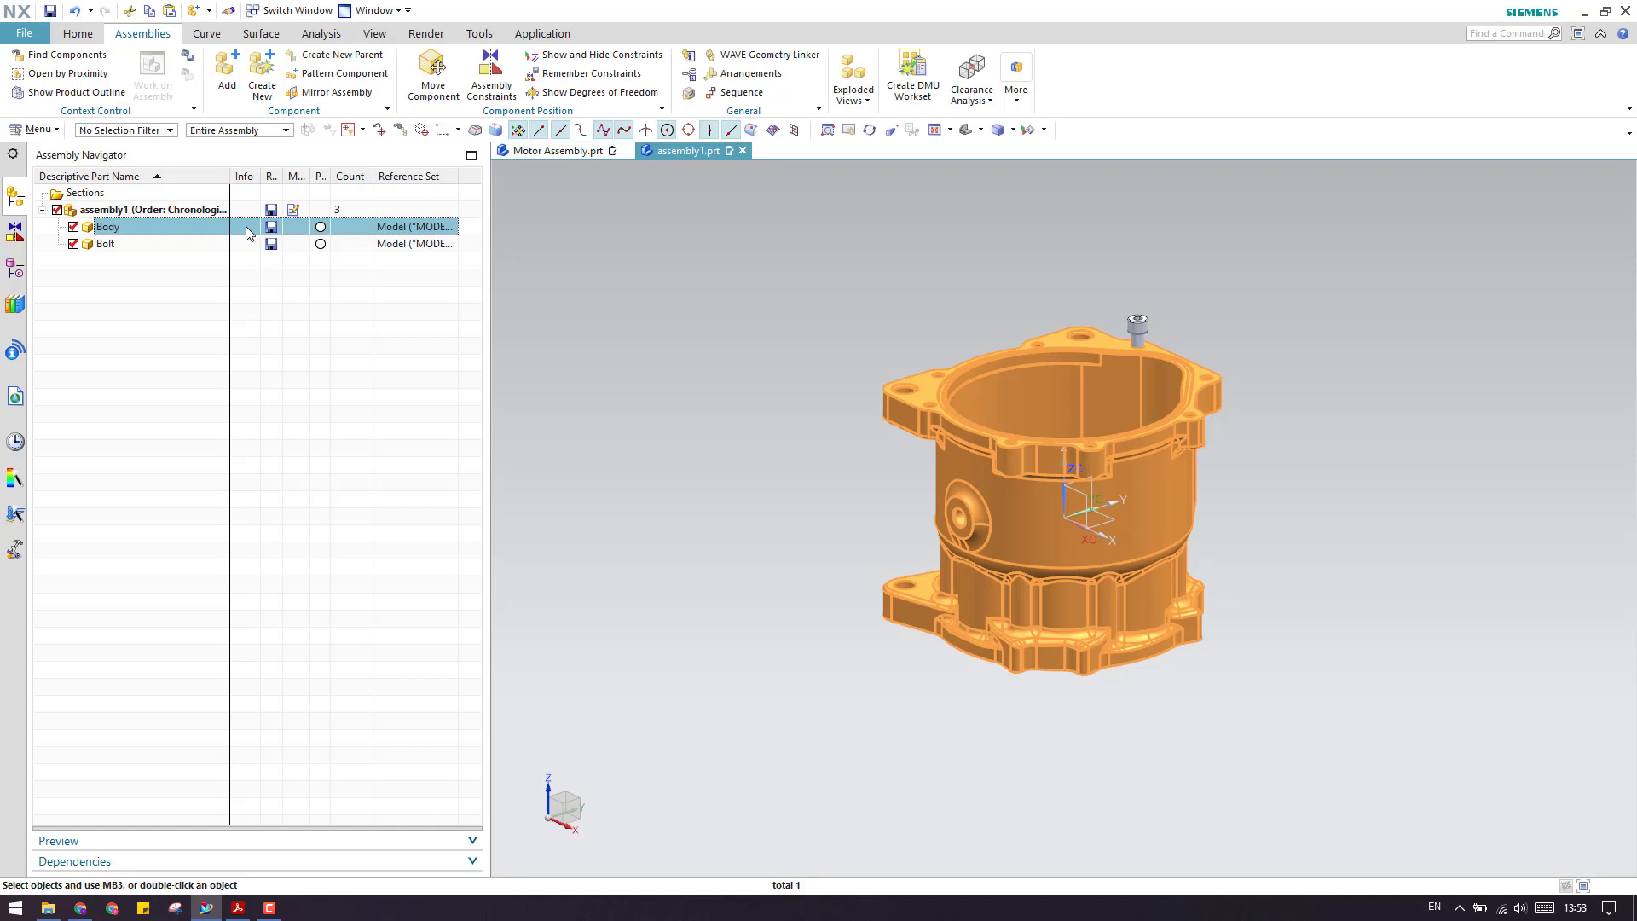
left_click(224, 247)
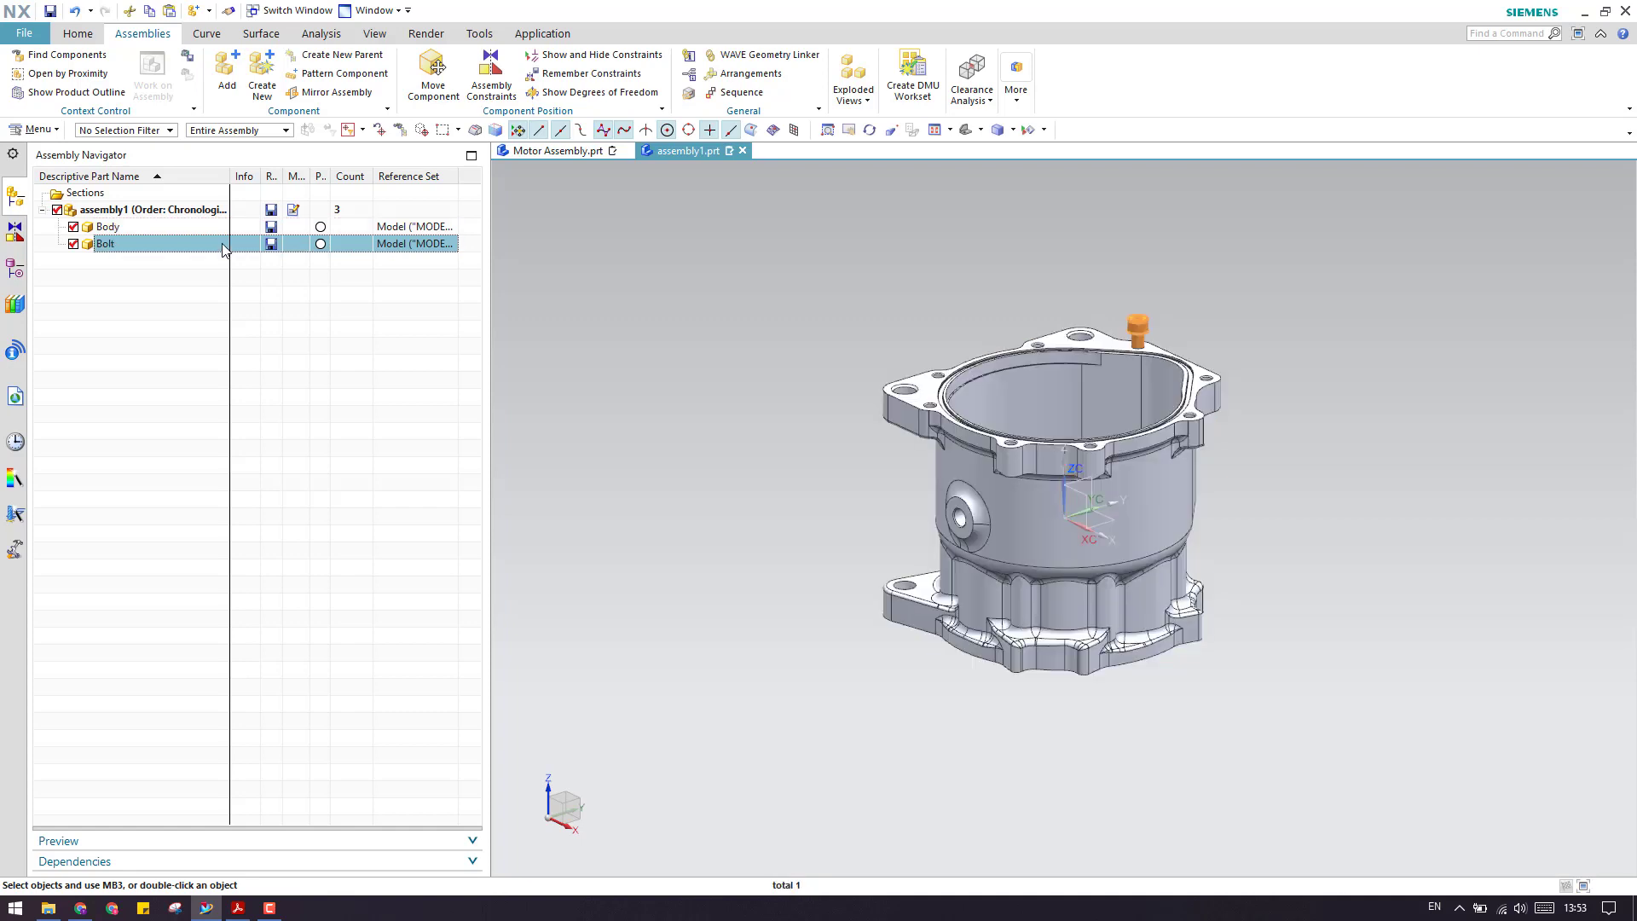
left_click(170, 229)
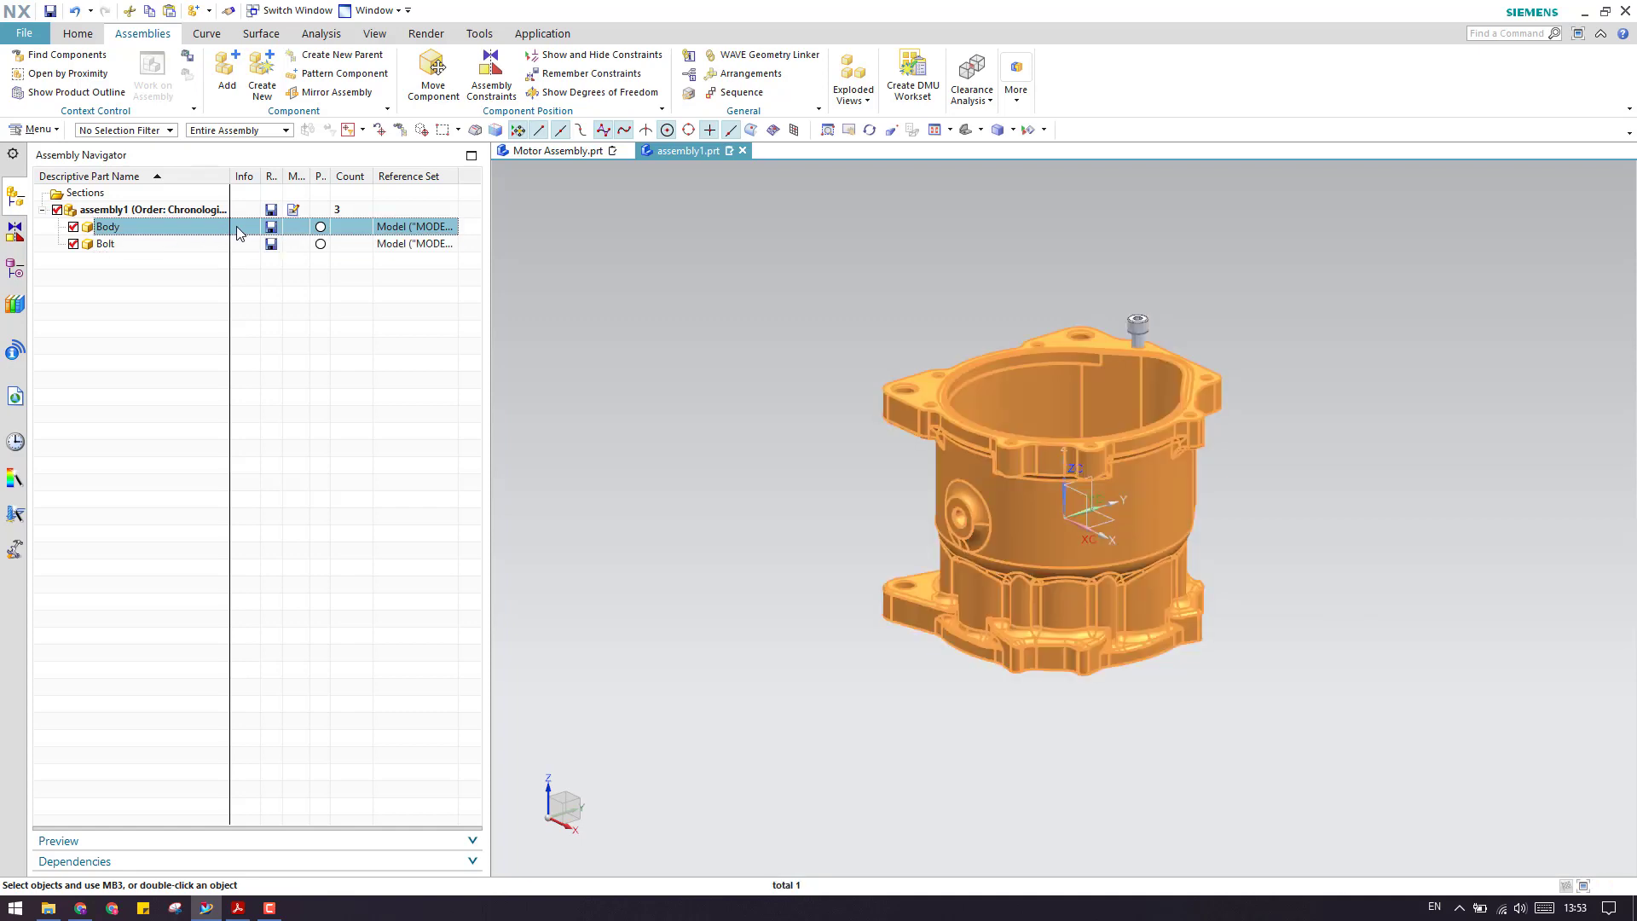
left_click(124, 246)
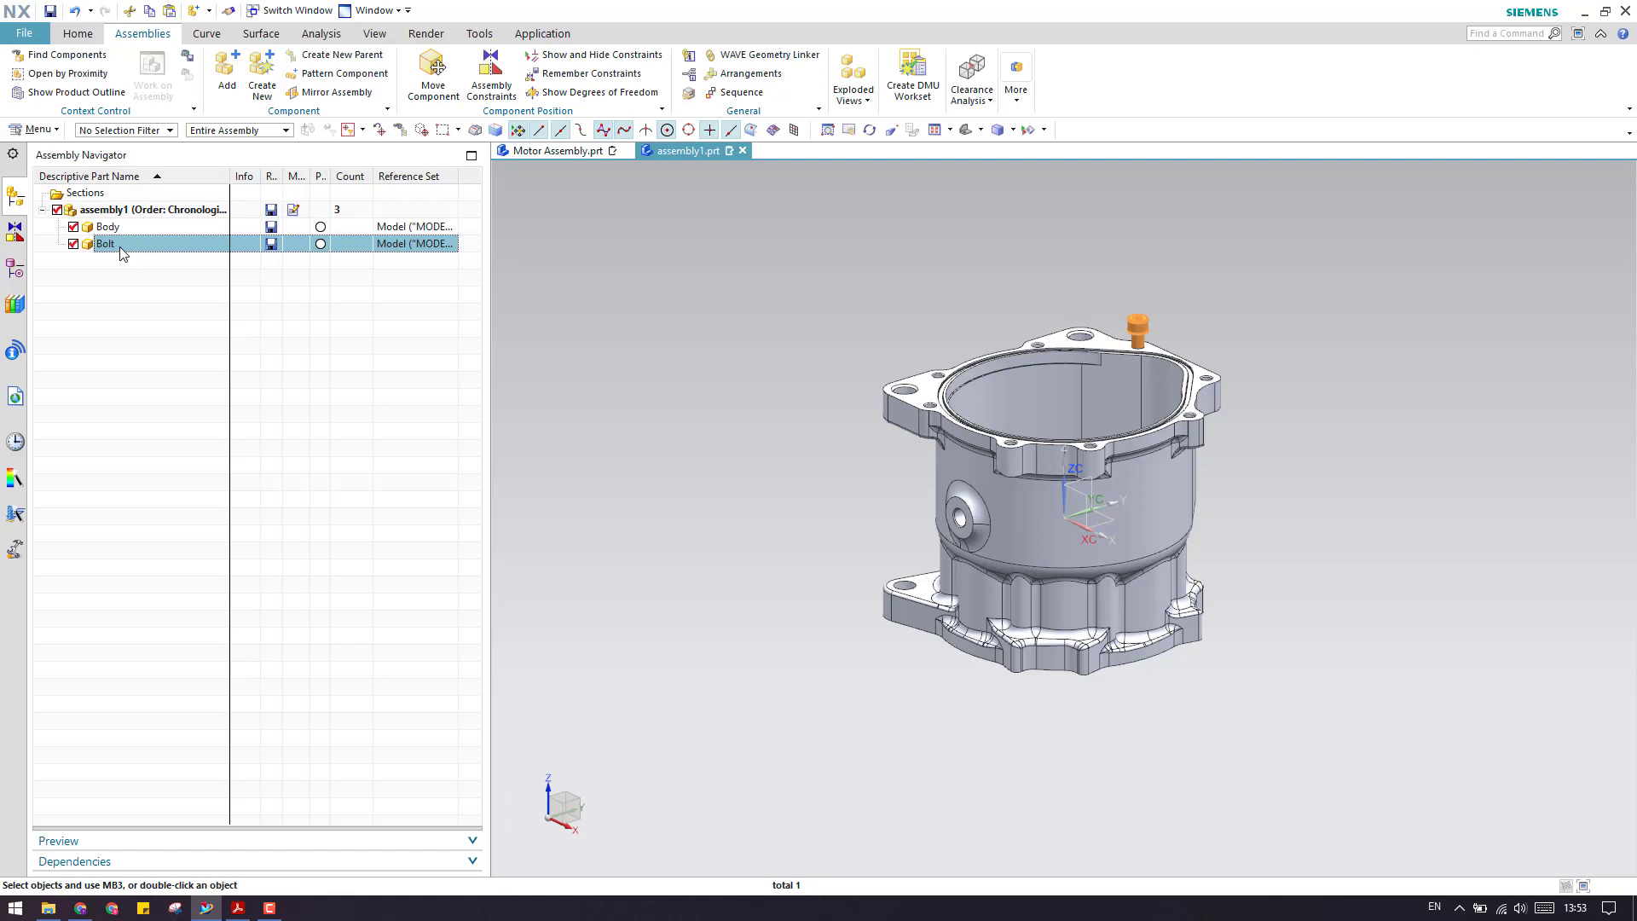
- Constrain the Bolt head's lower circular edge concentric with the Body's flange hole edge
left_click(491, 75)
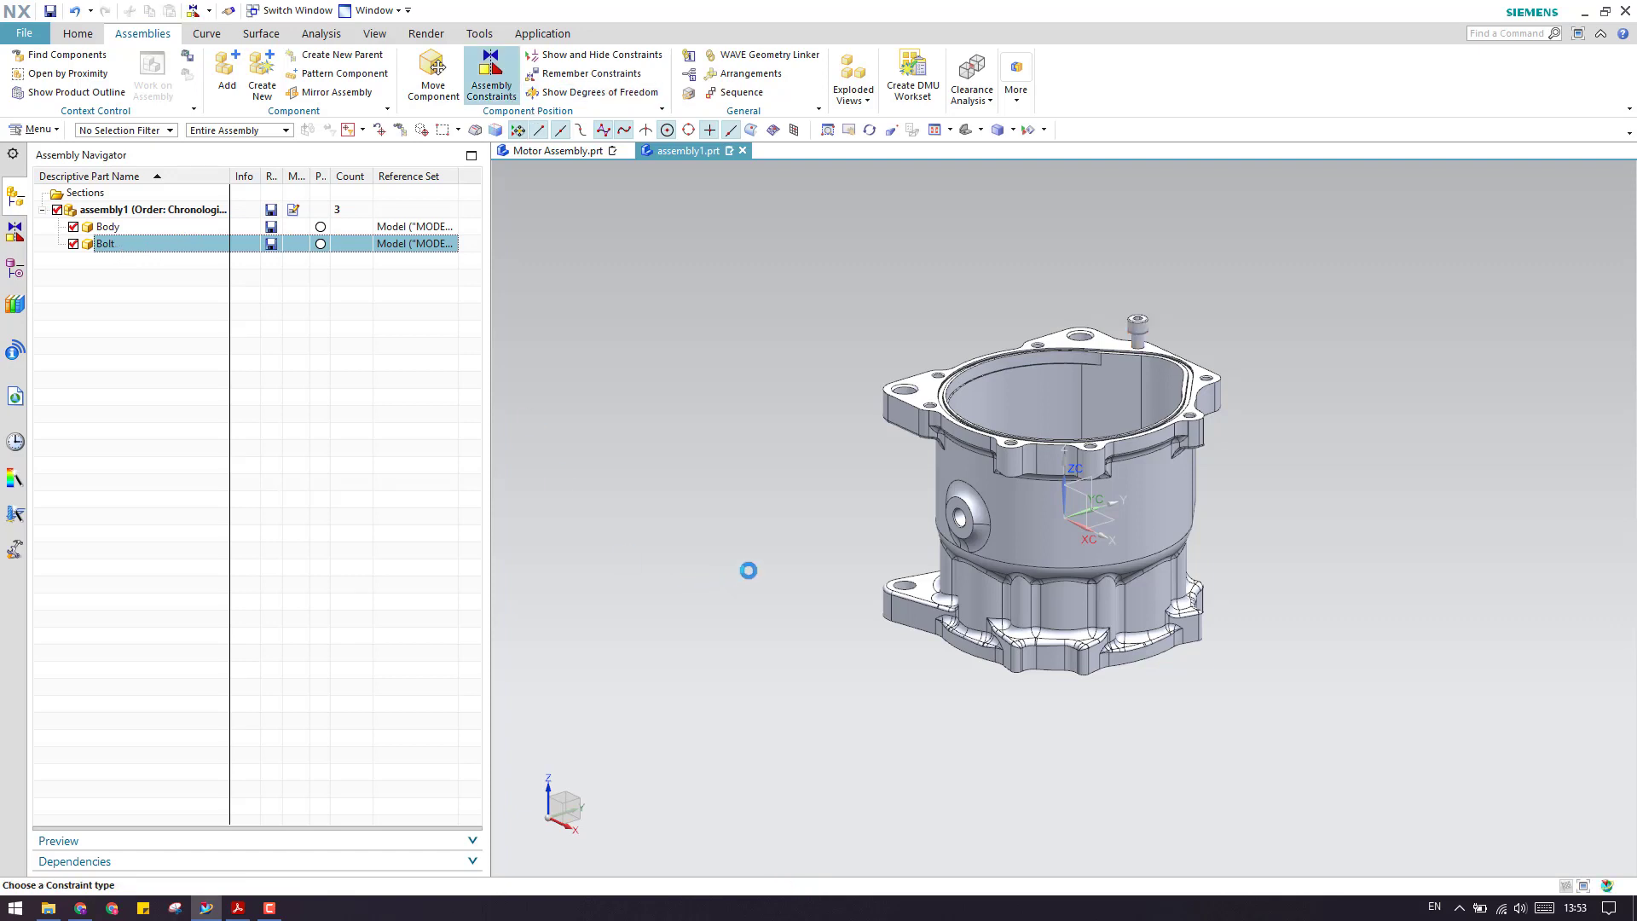
left_click(284, 299)
scroll(1172, 302, "up", 5)
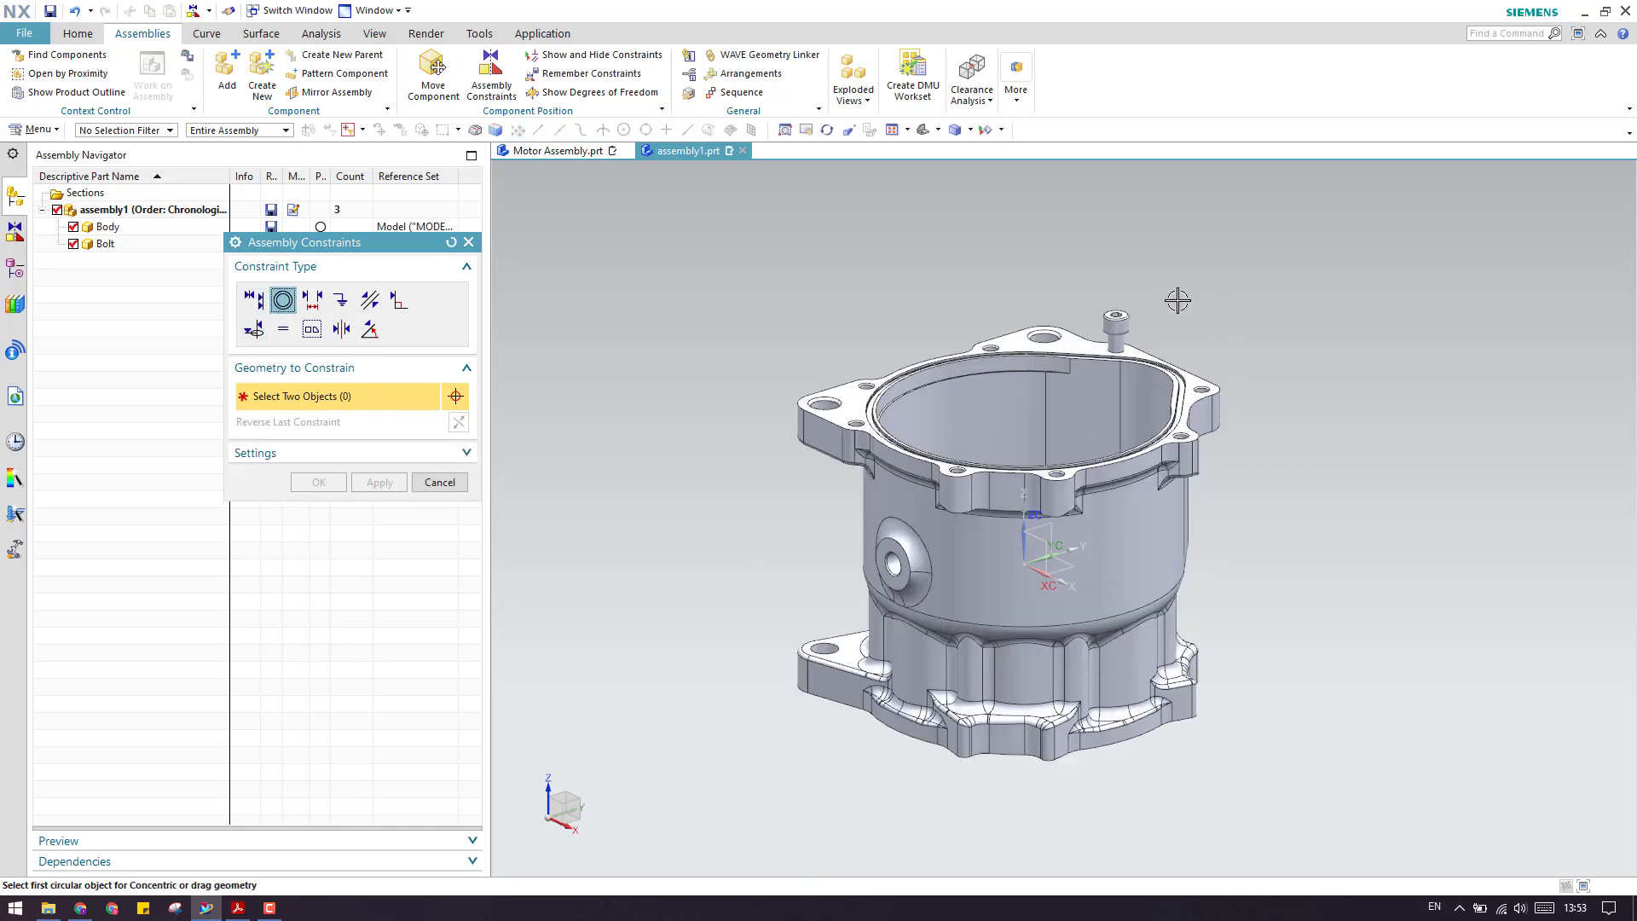
left_click(1007, 414)
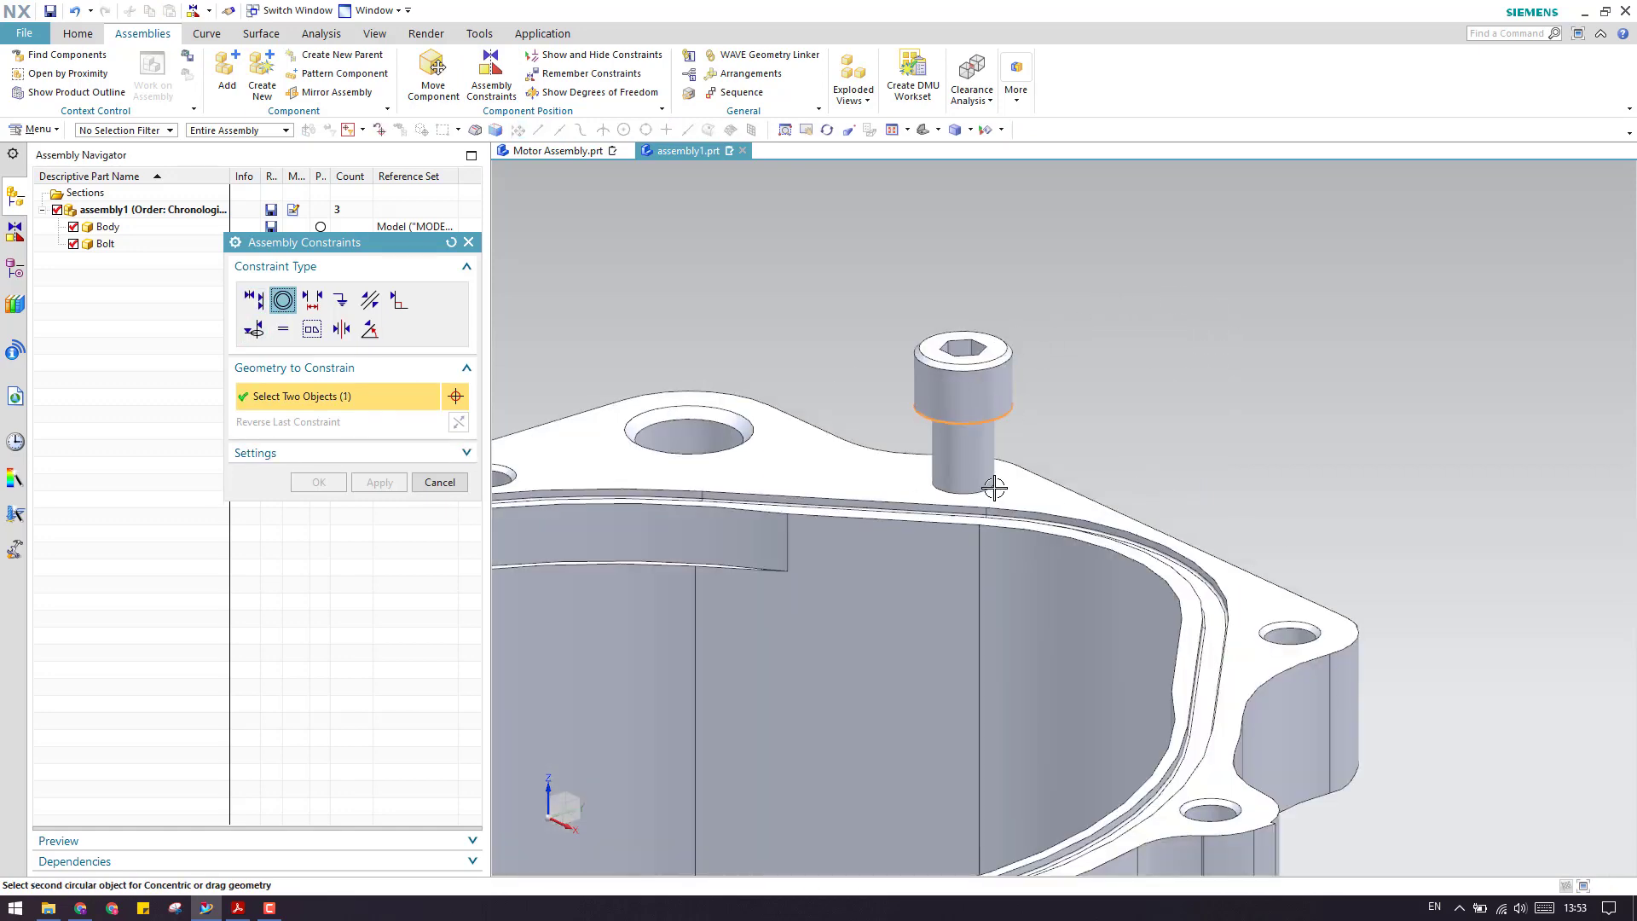
left_click(994, 488)
scroll(1137, 432, "down", 4)
left_click(318, 482)
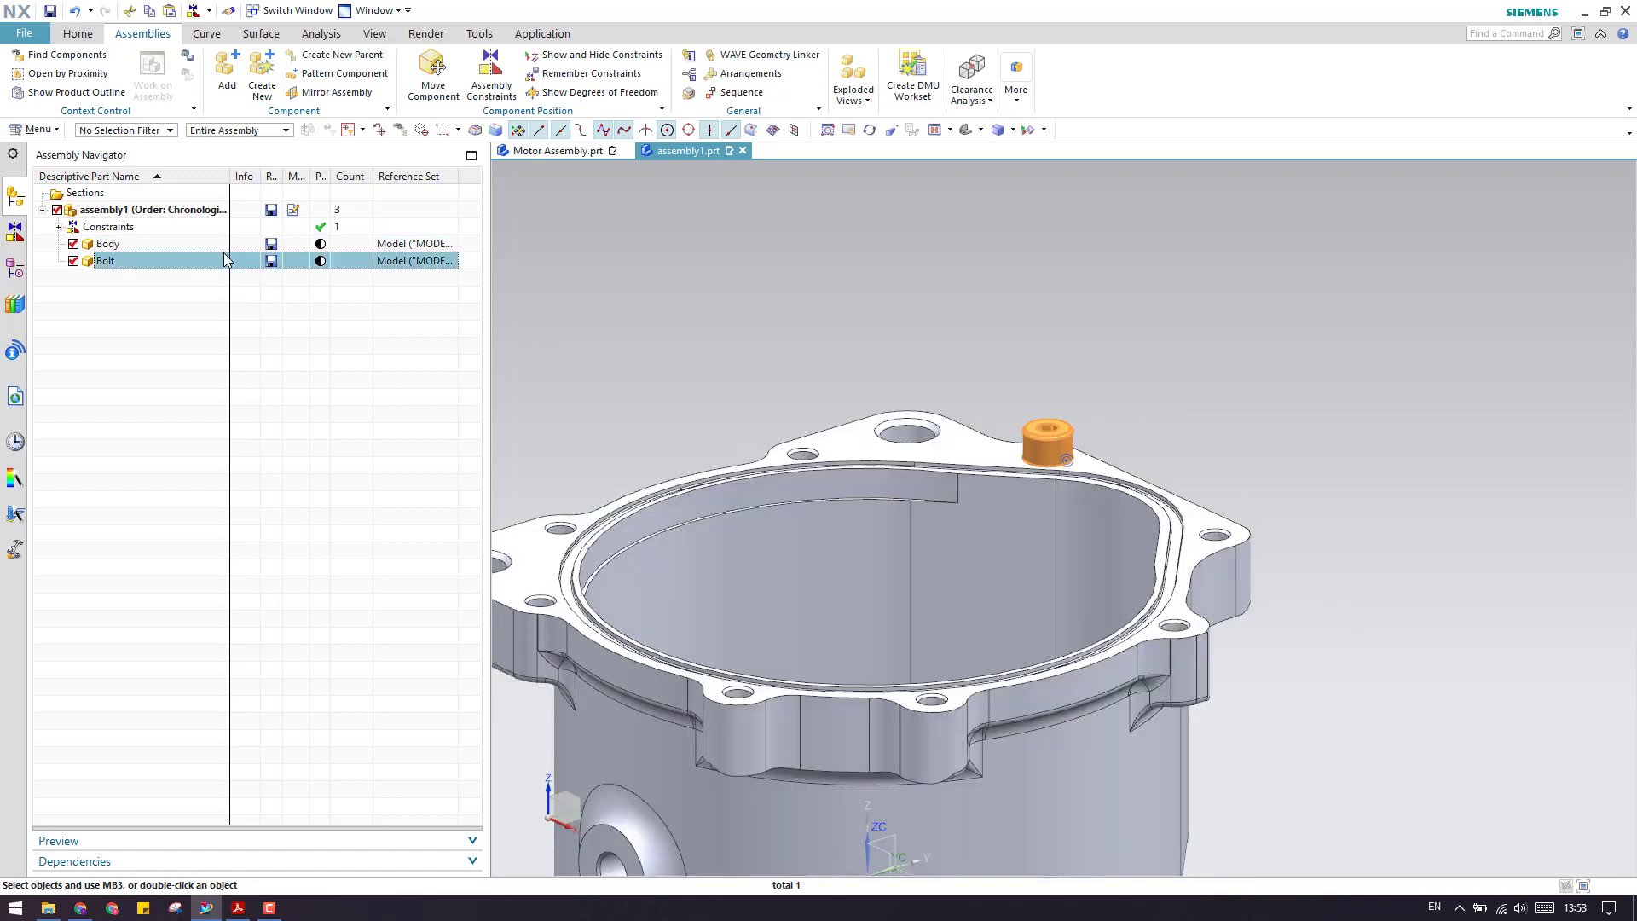
right_click(202, 264)
left_click(270, 244)
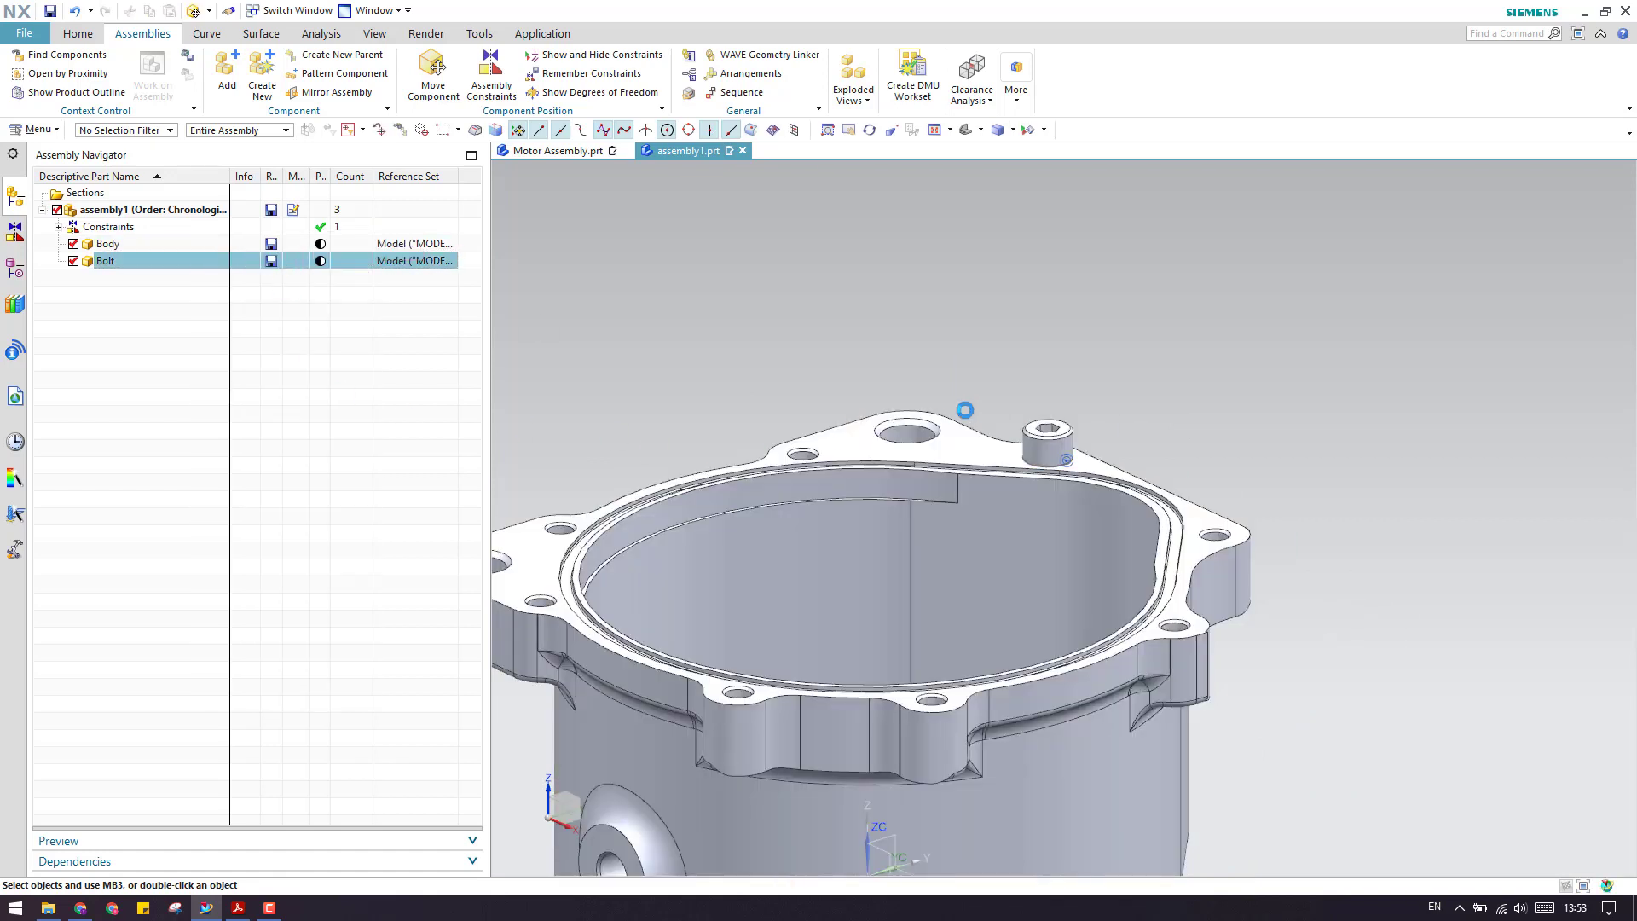
left_click_drag(1047, 352, 1063, 218)
left_click(1066, 262)
middle_click_drag(1201, 332, 855, 437, "shift")
left_click(433, 486)
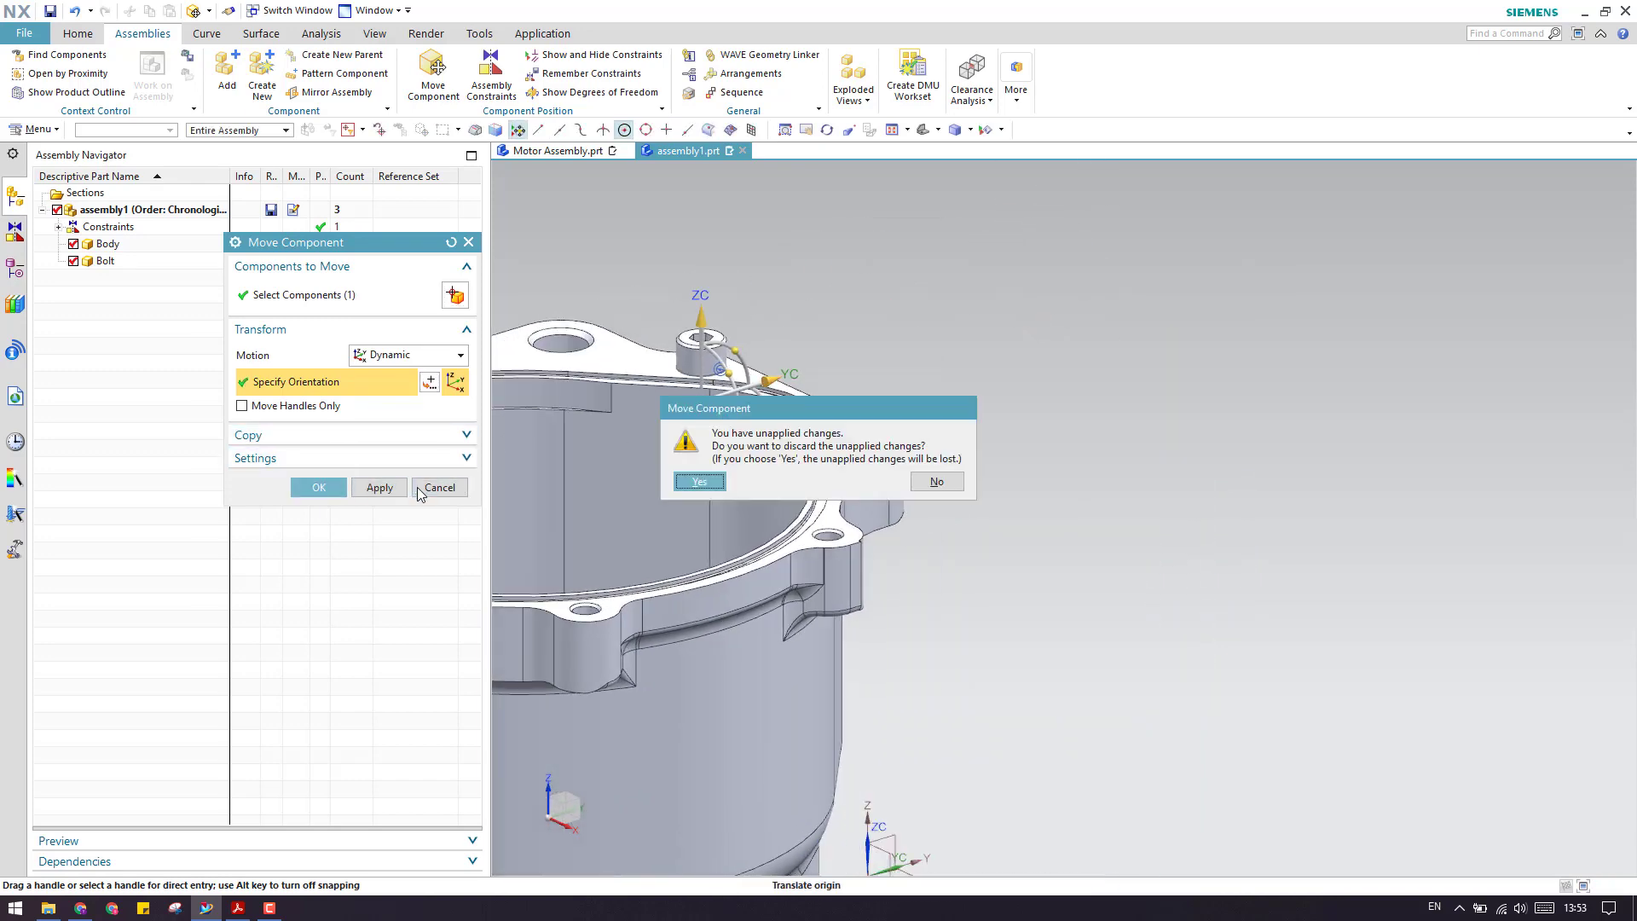
left_click(676, 484)
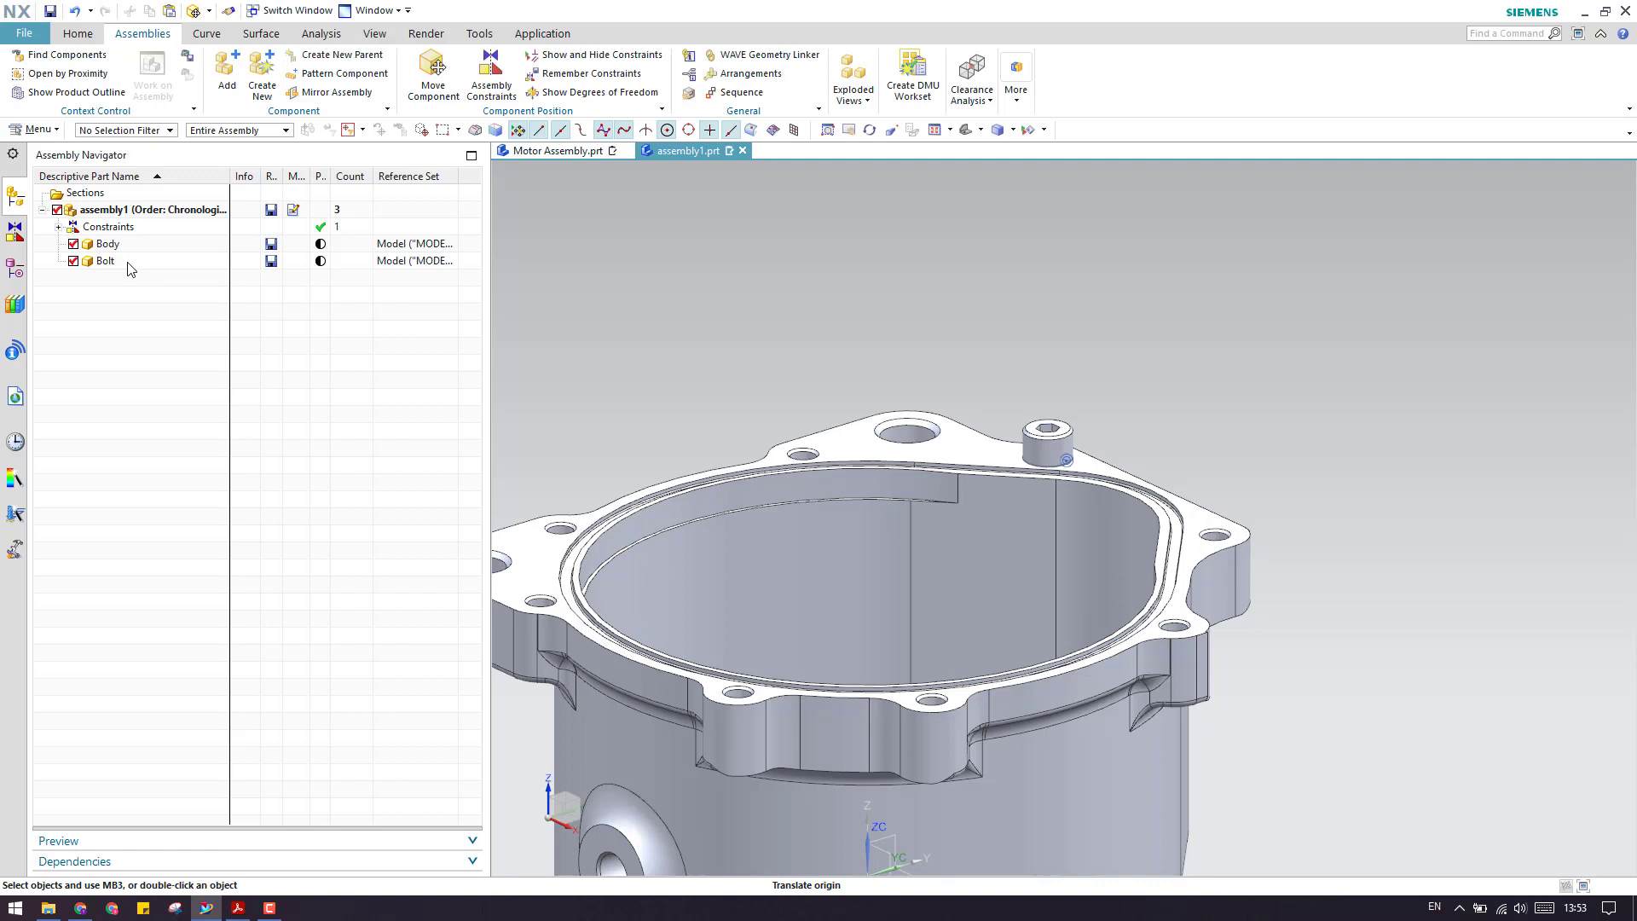
- Switch between the Body and Bolt rows in the Assembly Navigator, ending with the Bolt selected
left_click(246, 253)
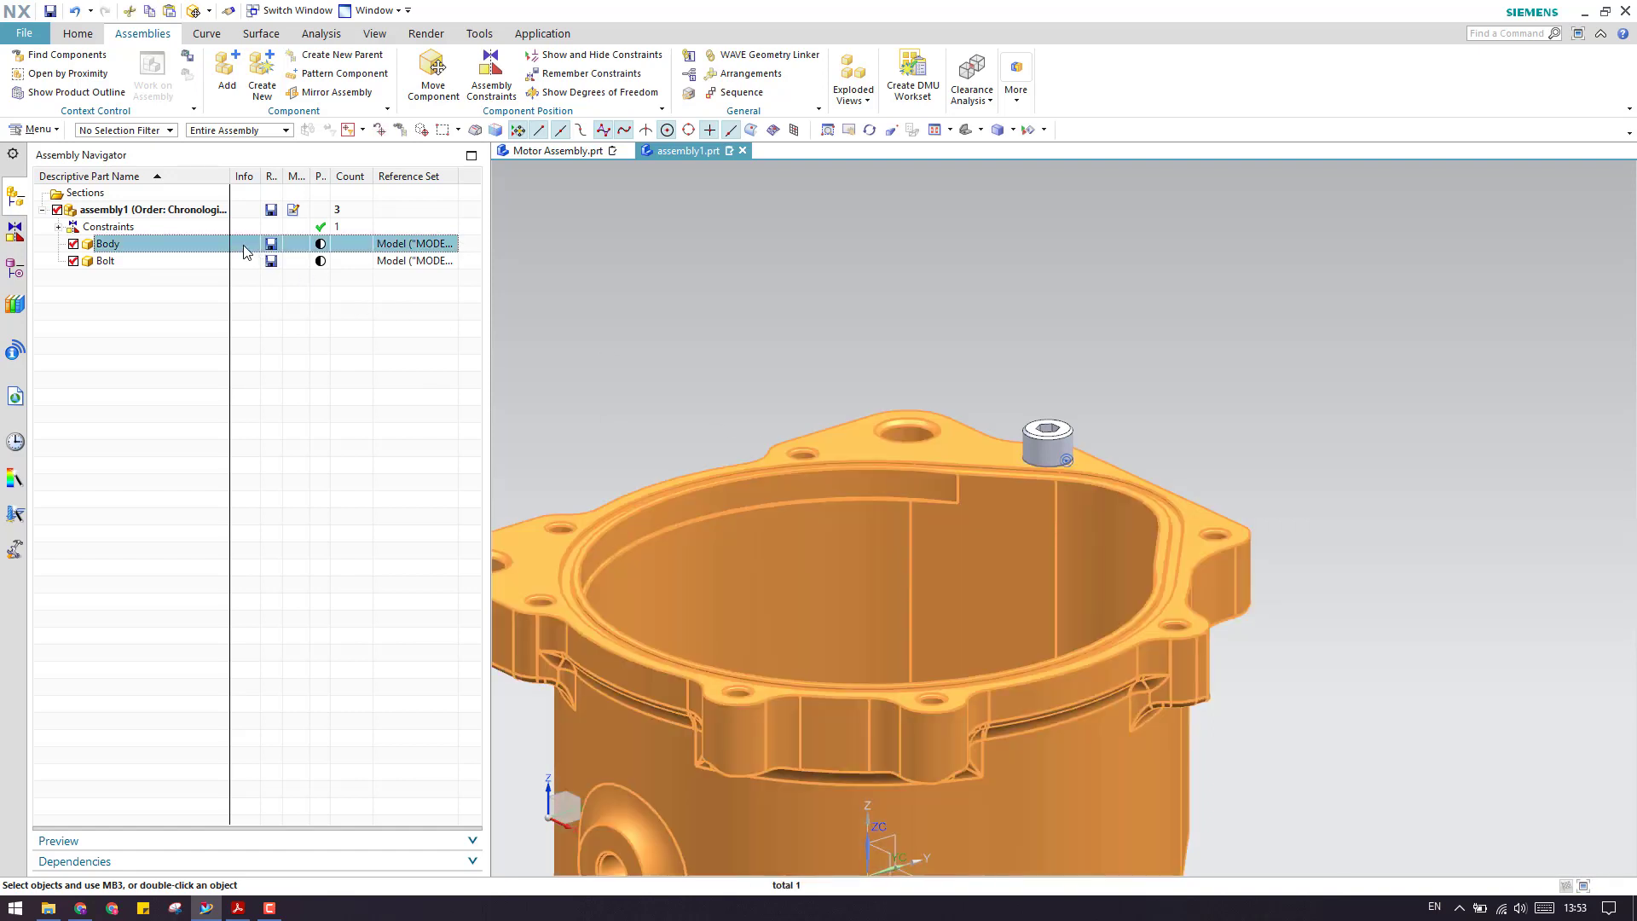
left_click(185, 265)
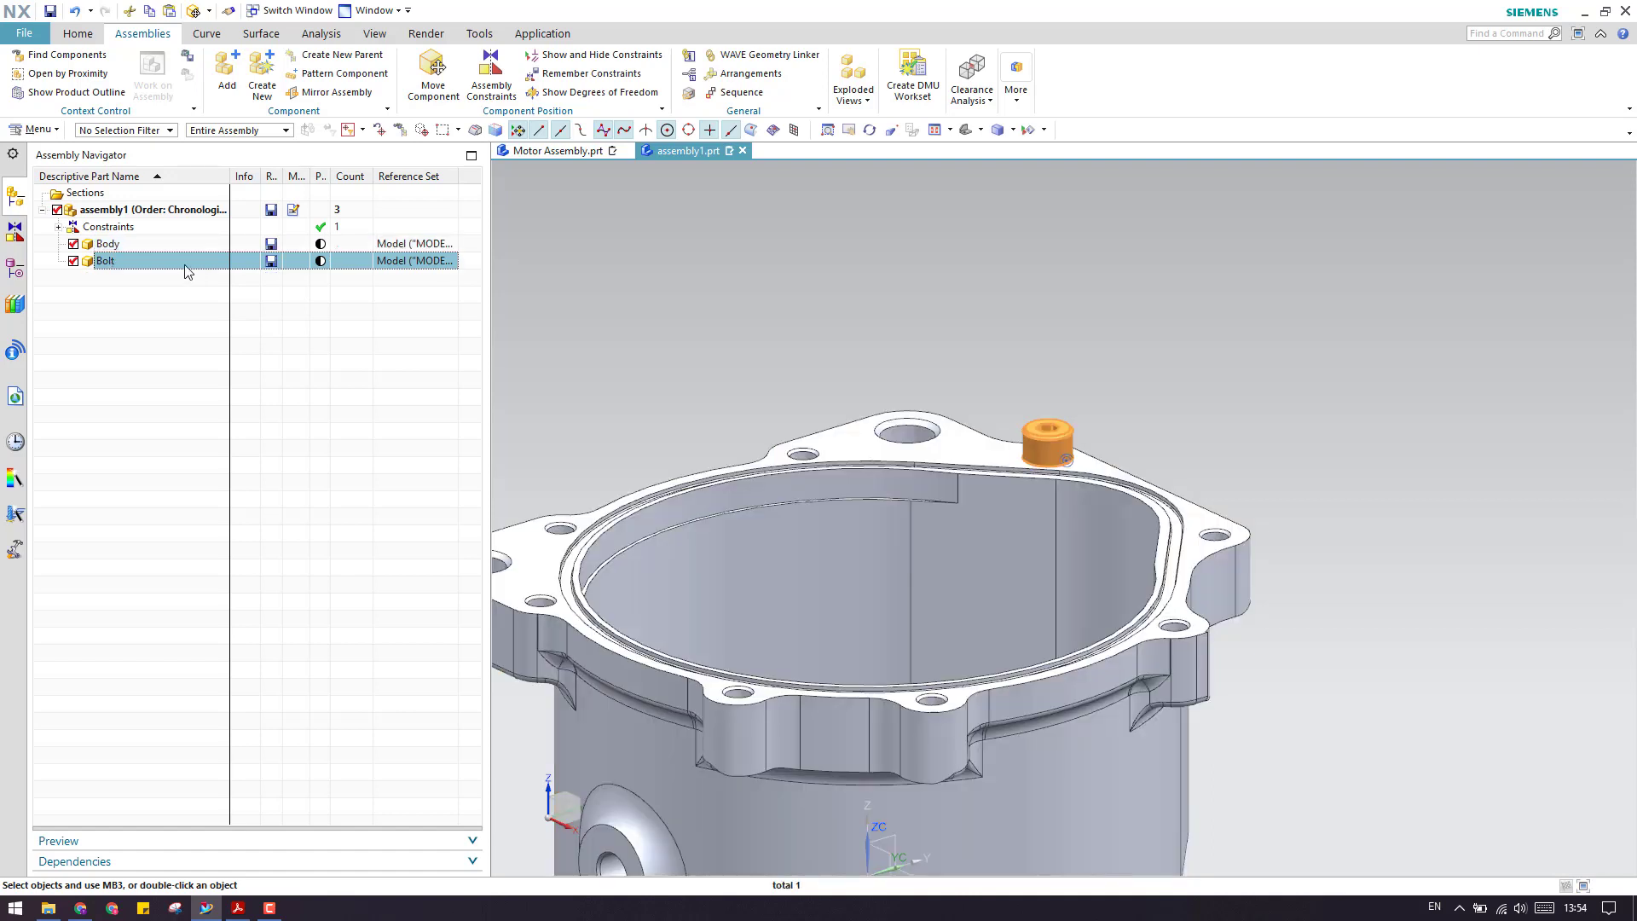
key("Escape")
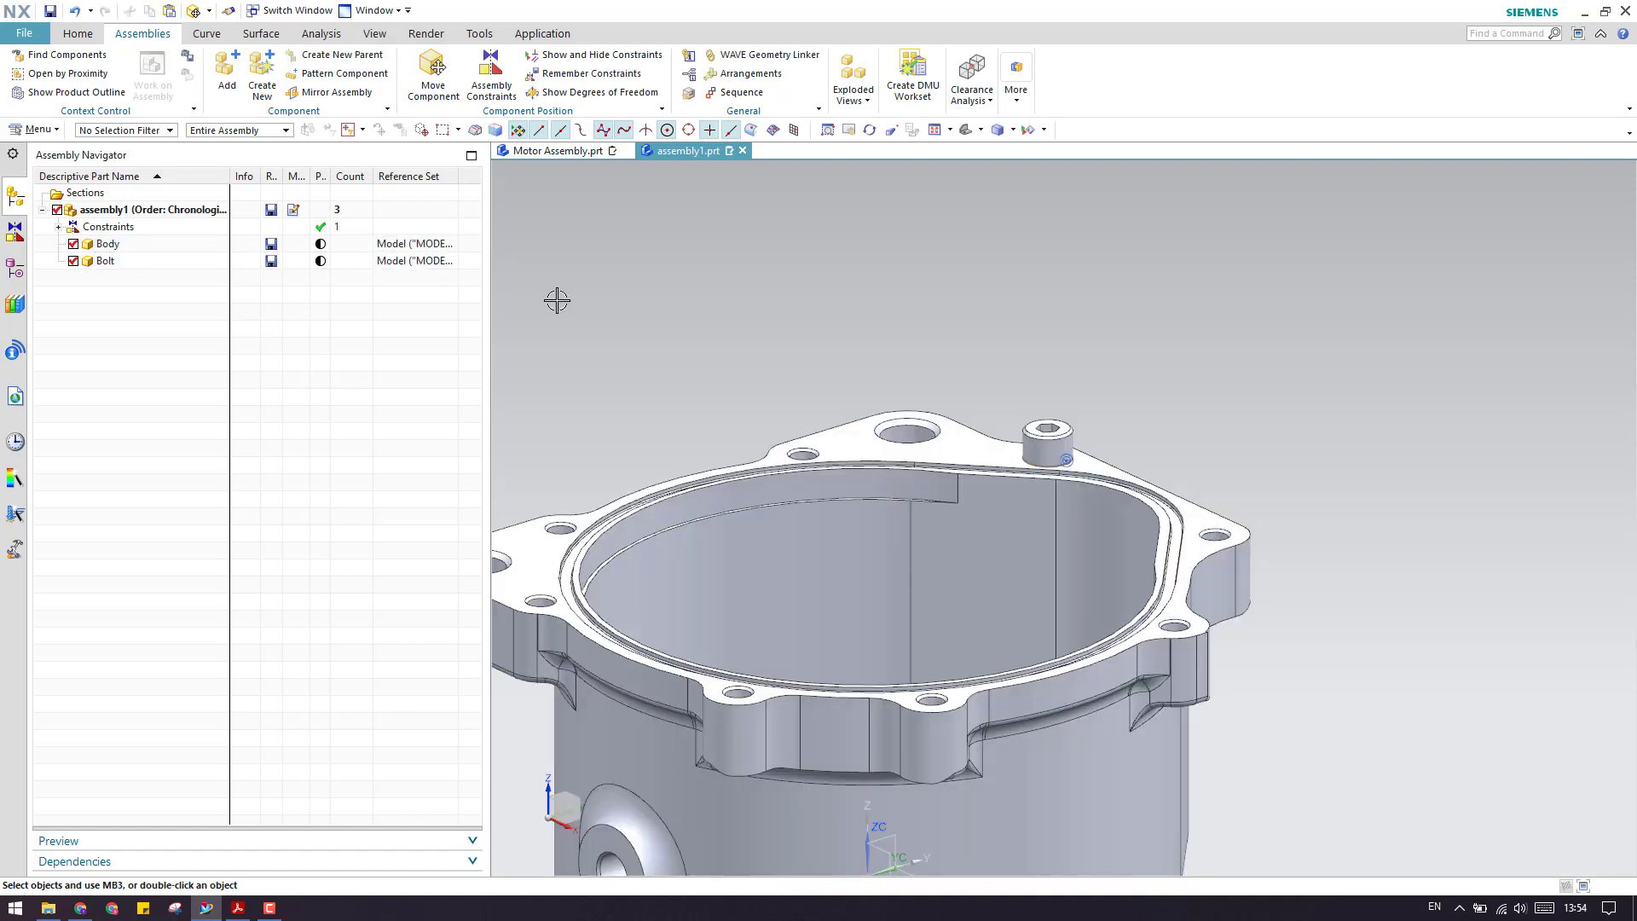
left_click(124, 259)
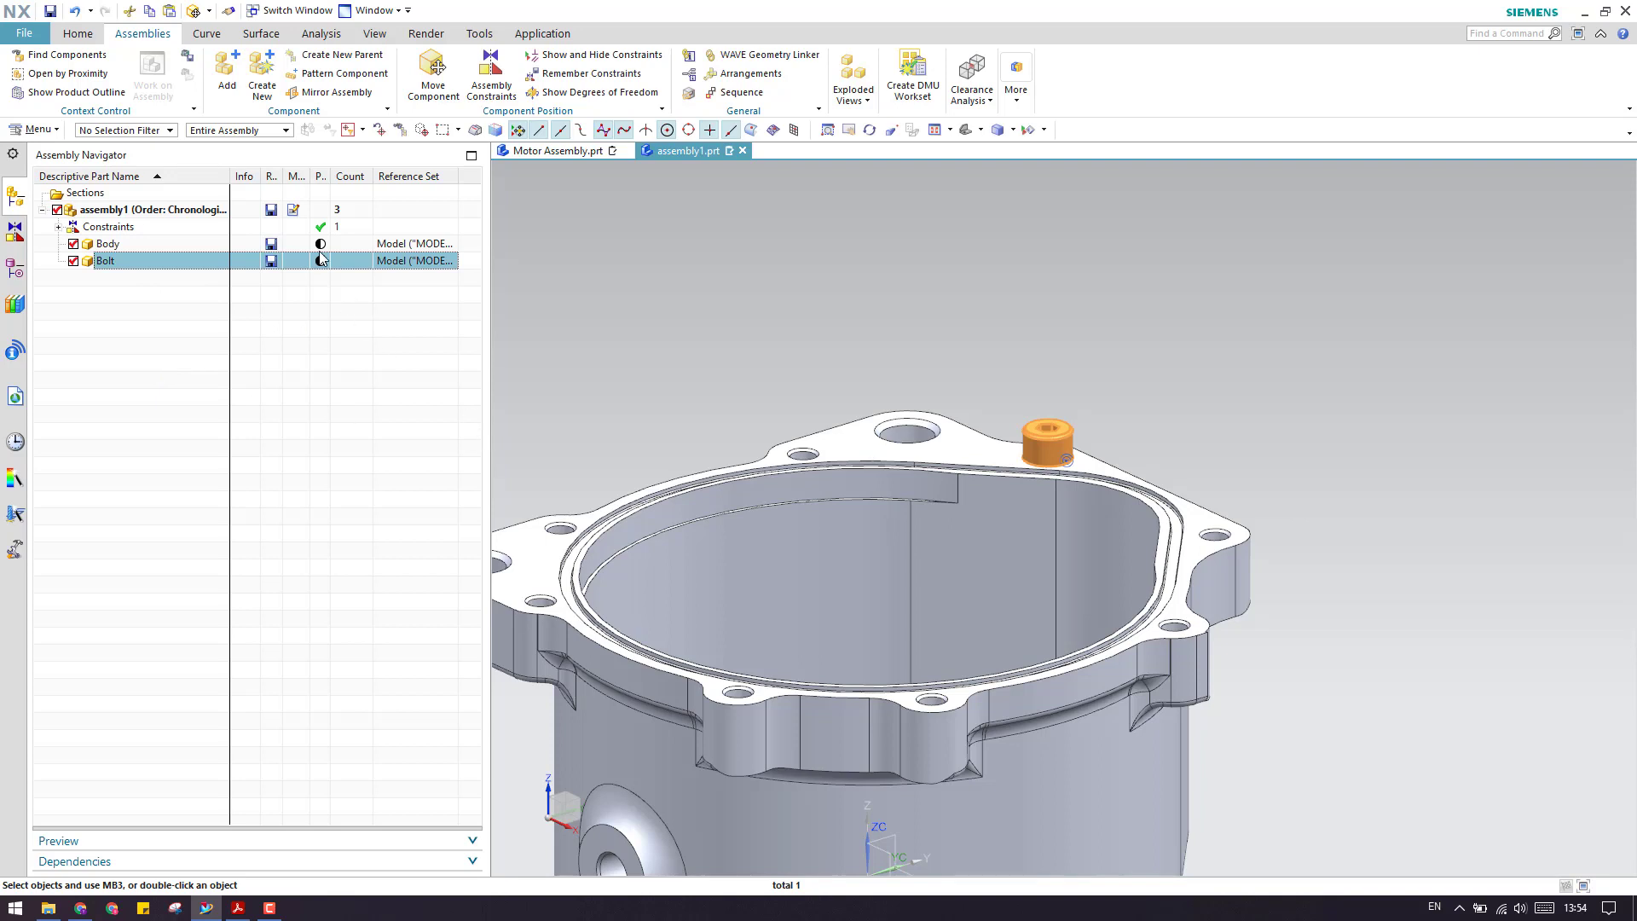
left_click(155, 338)
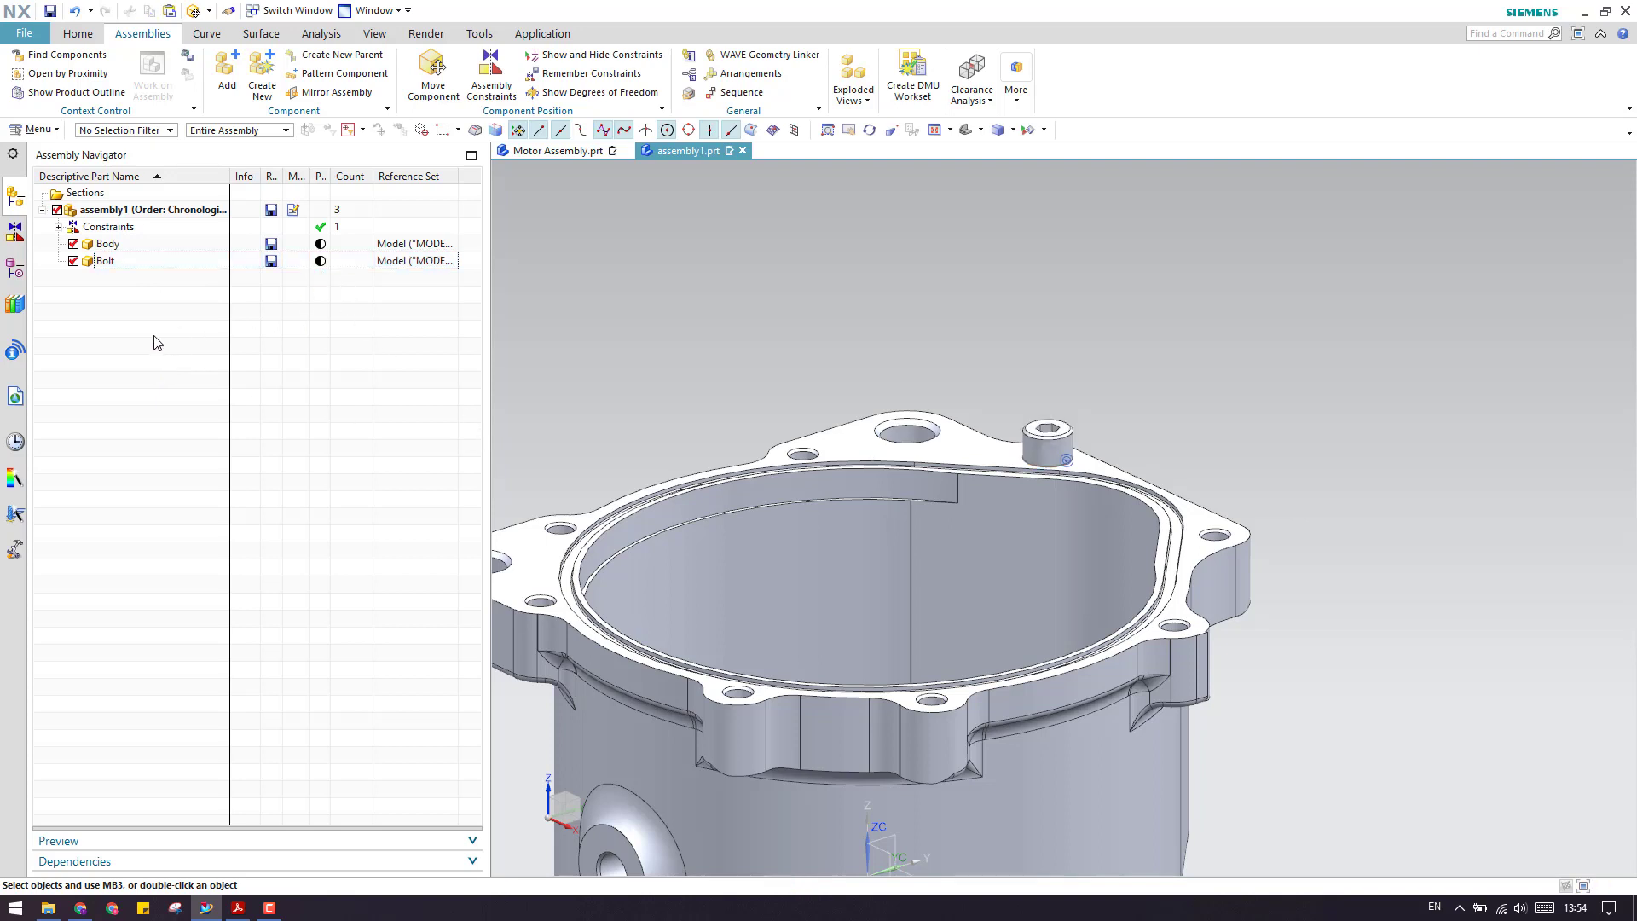
left_click(131, 261)
left_click(138, 244)
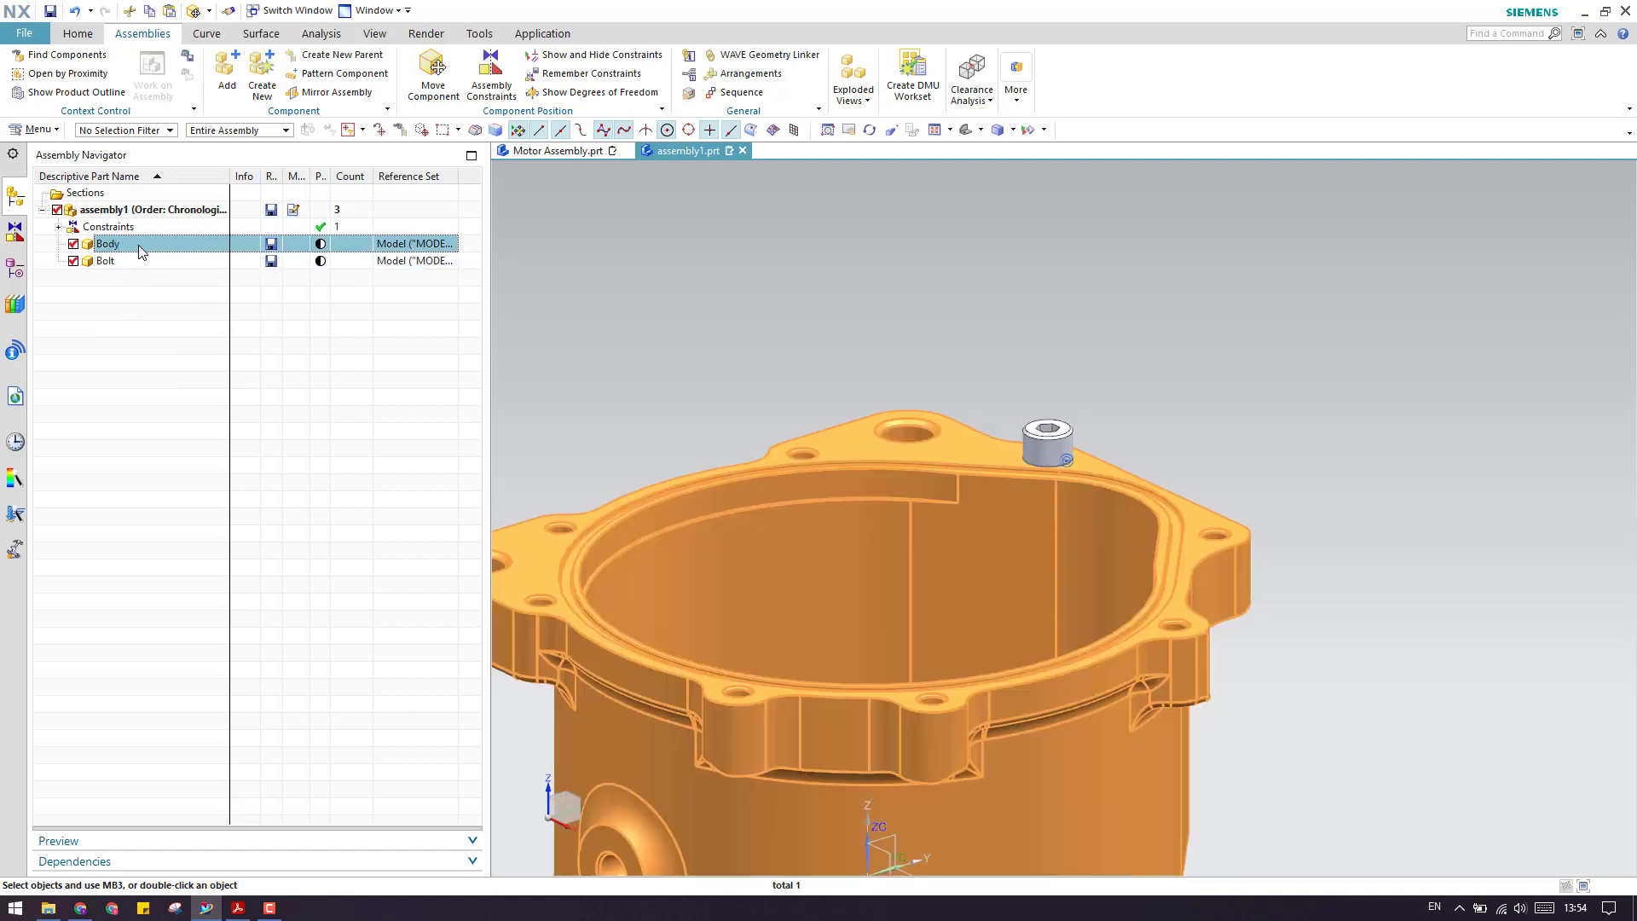
left_click(138, 263)
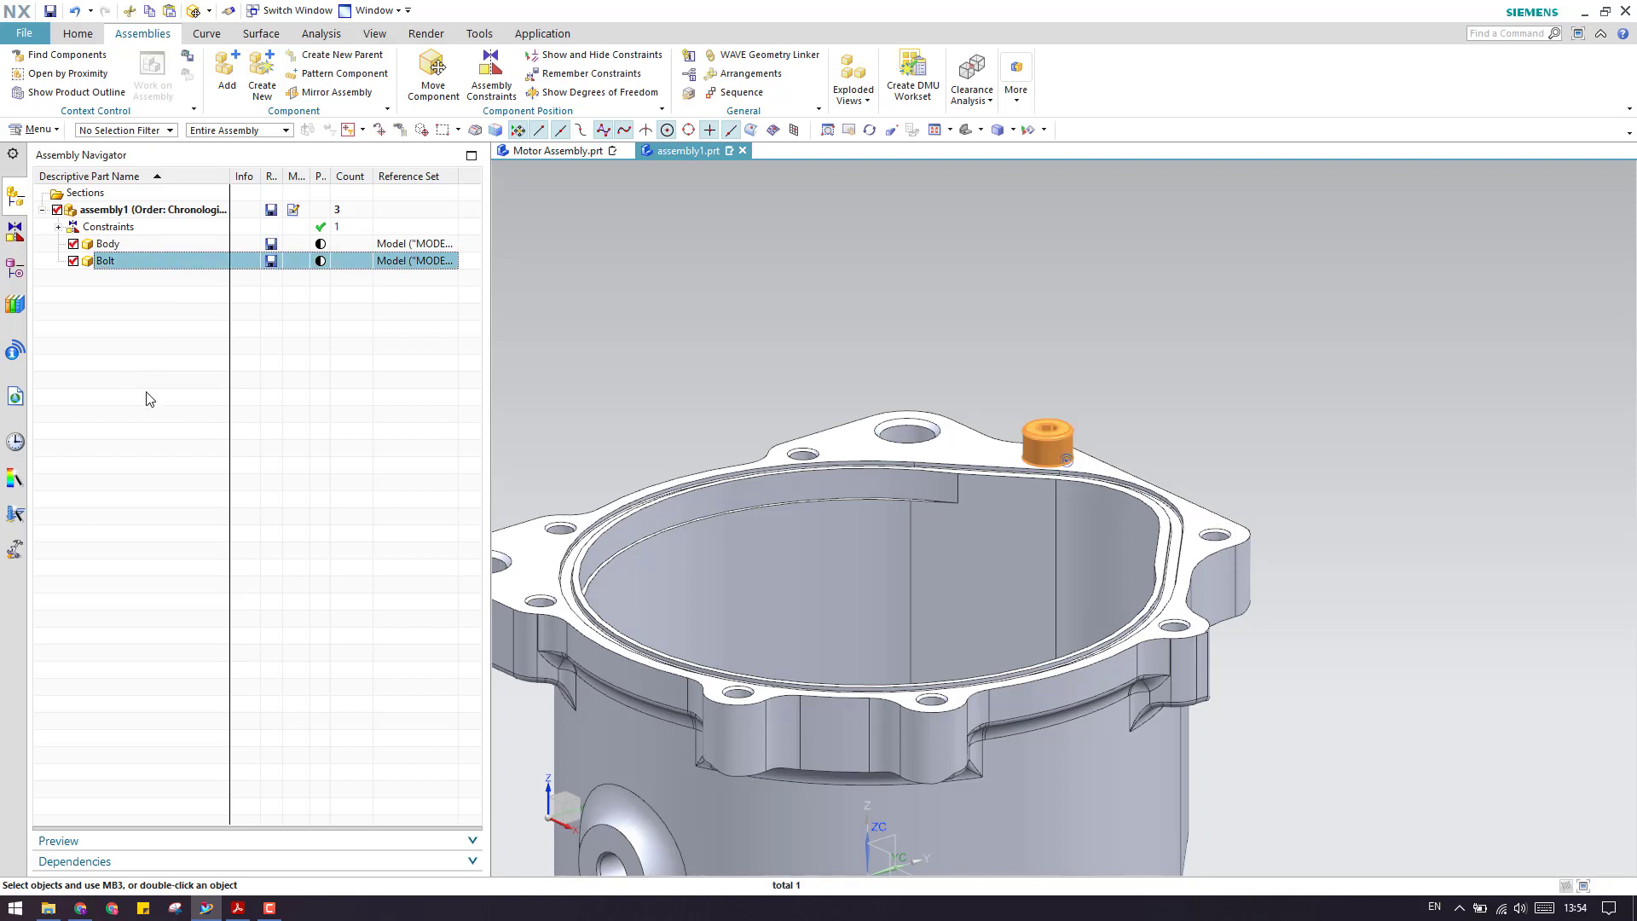
- Copy the Bolt with Ctrl+C and paste a second Bolt into assembly1 with Ctrl+V
key("ctrl+c")
key("Escape")
key("ctrl+v")
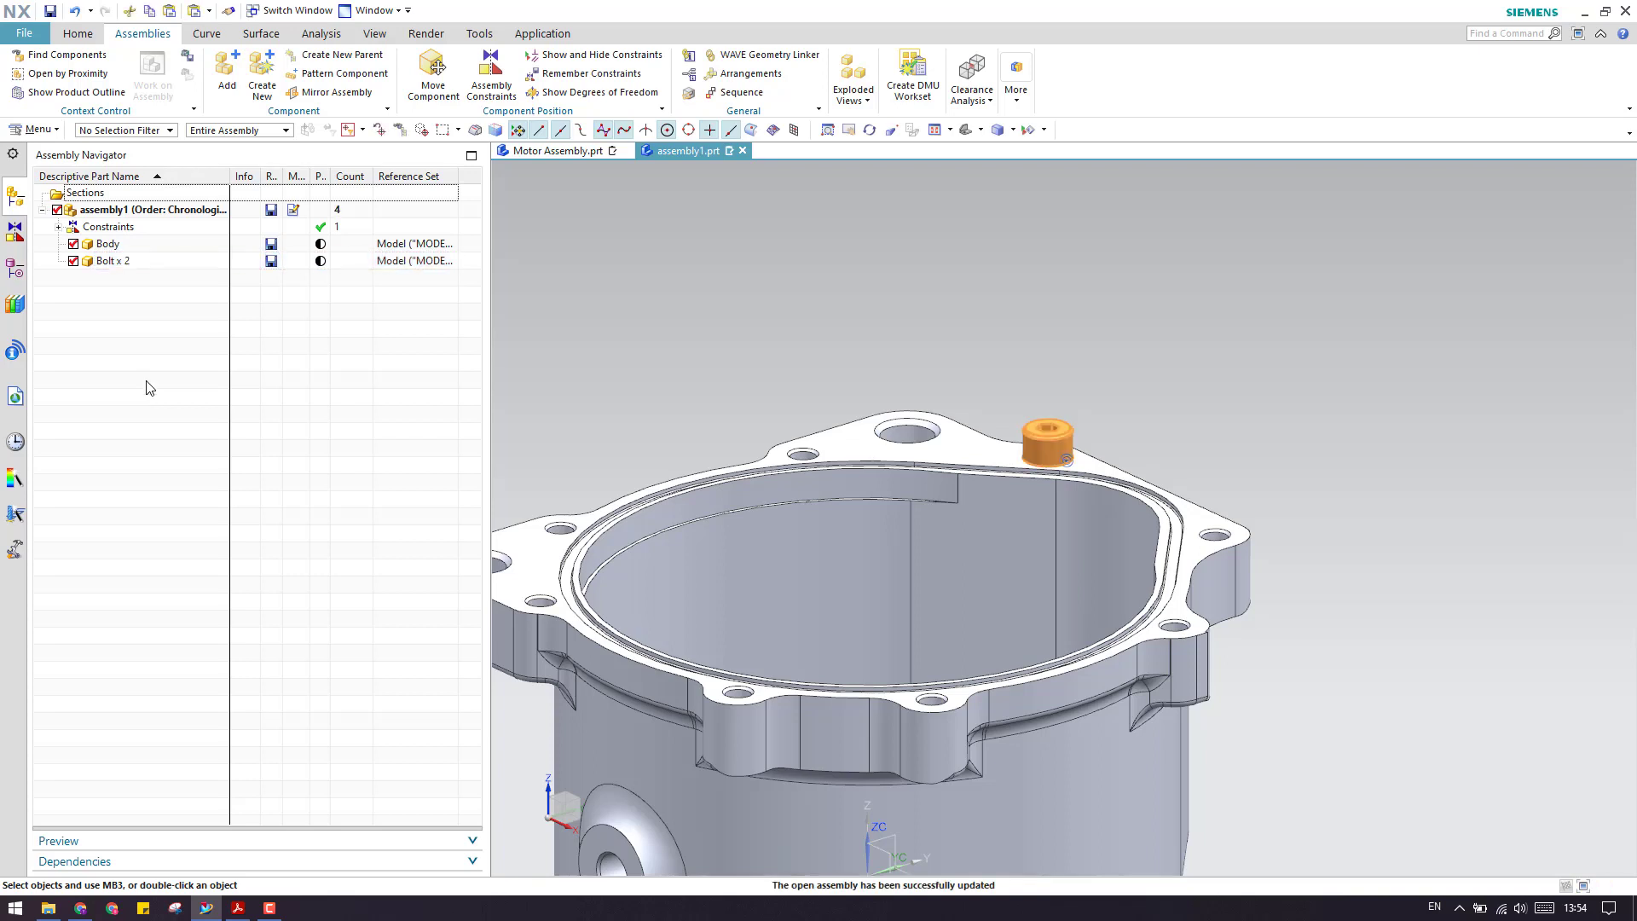
key("Escape")
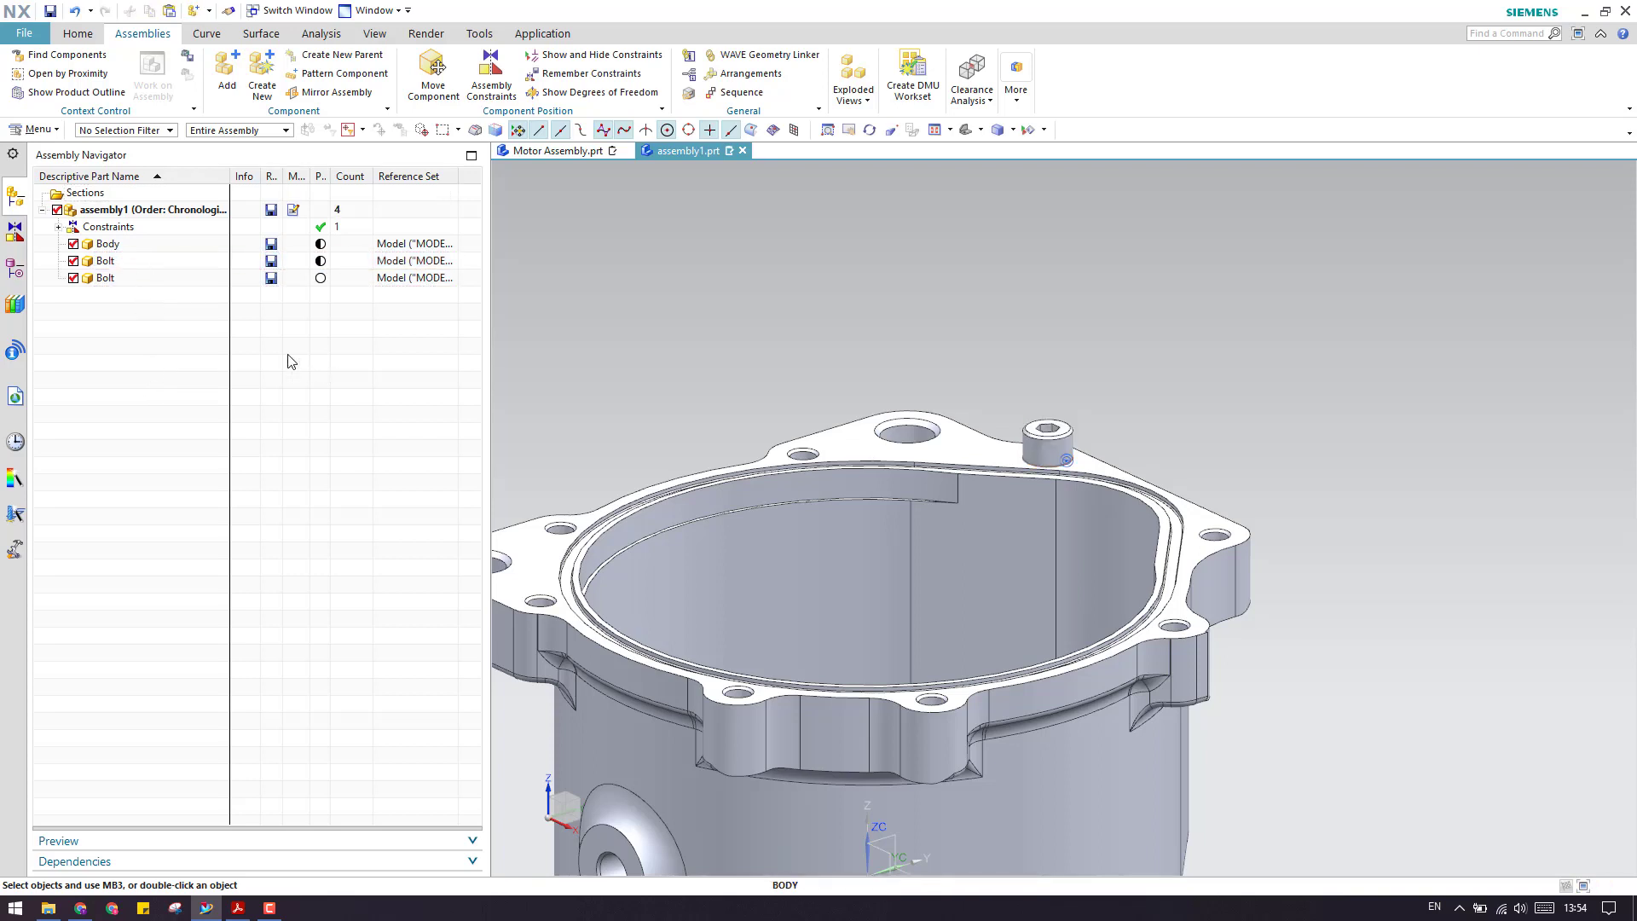
- Check both Bolt rows in the navigator, then bring up Add Component
left_click(130, 279)
left_click(128, 260, "ctrl")
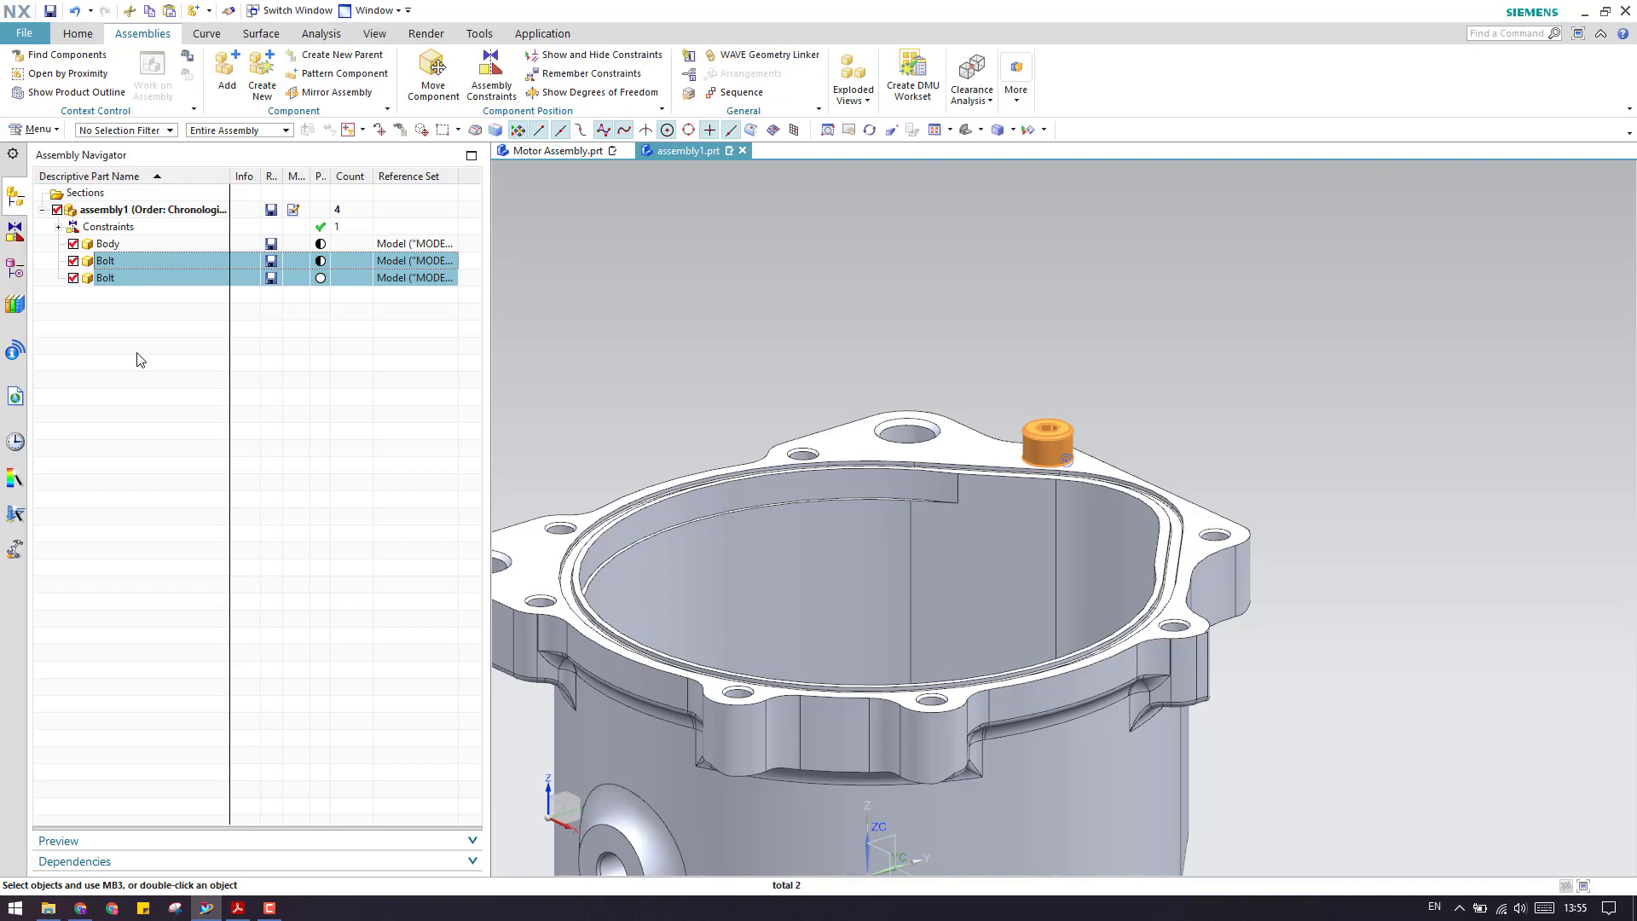
left_click(141, 357)
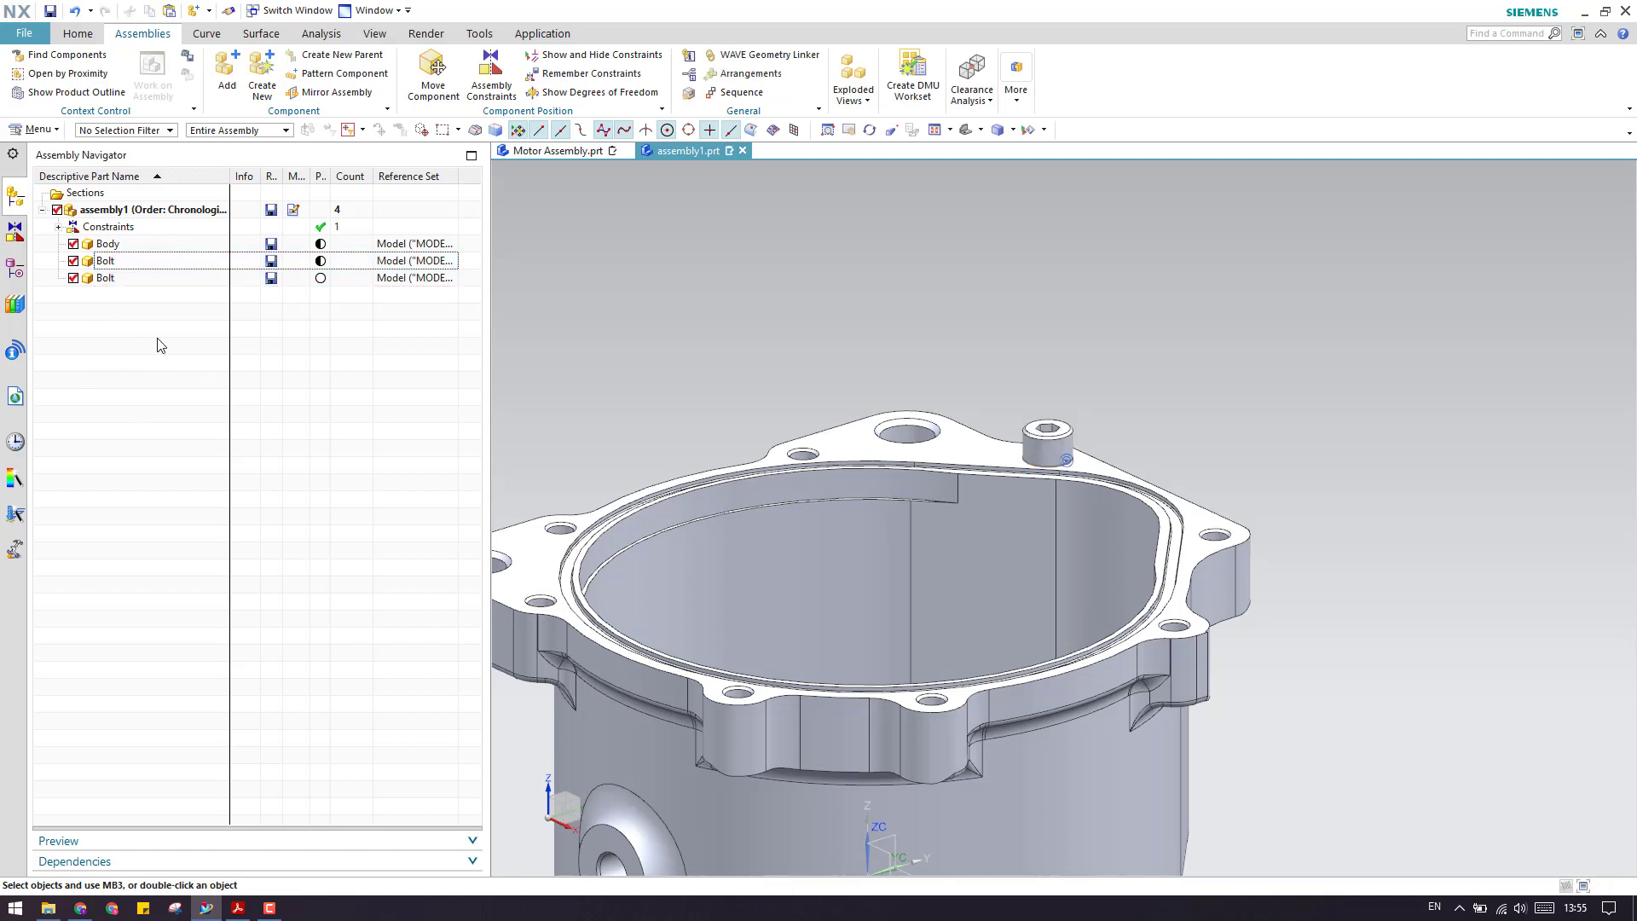
left_click(137, 283)
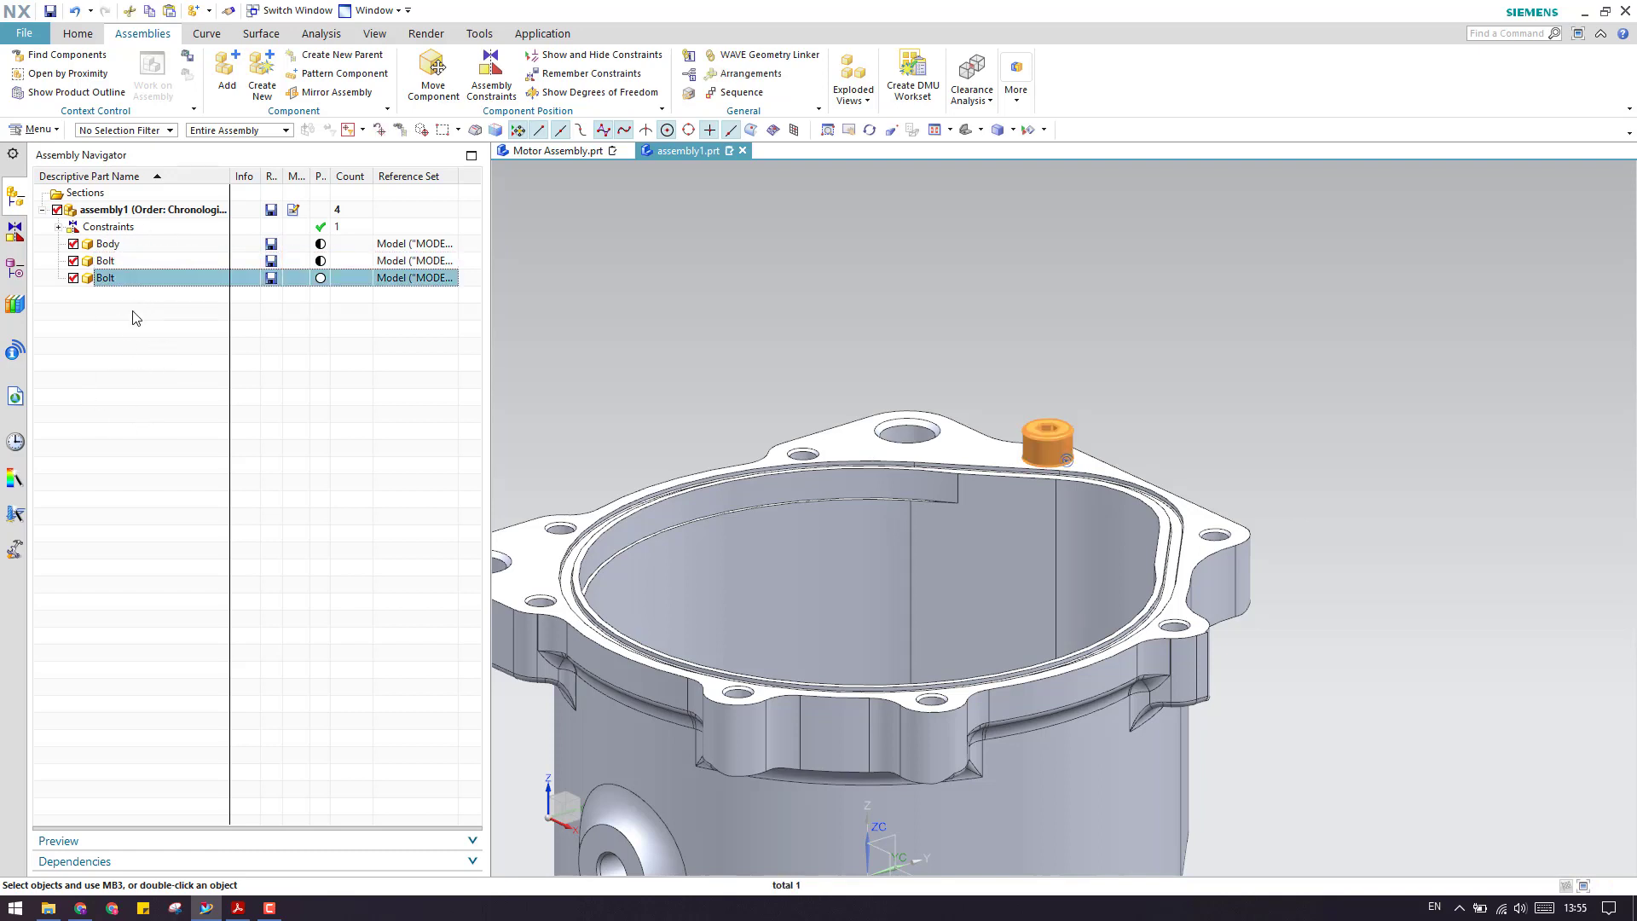
left_click(135, 317)
left_click(227, 72)
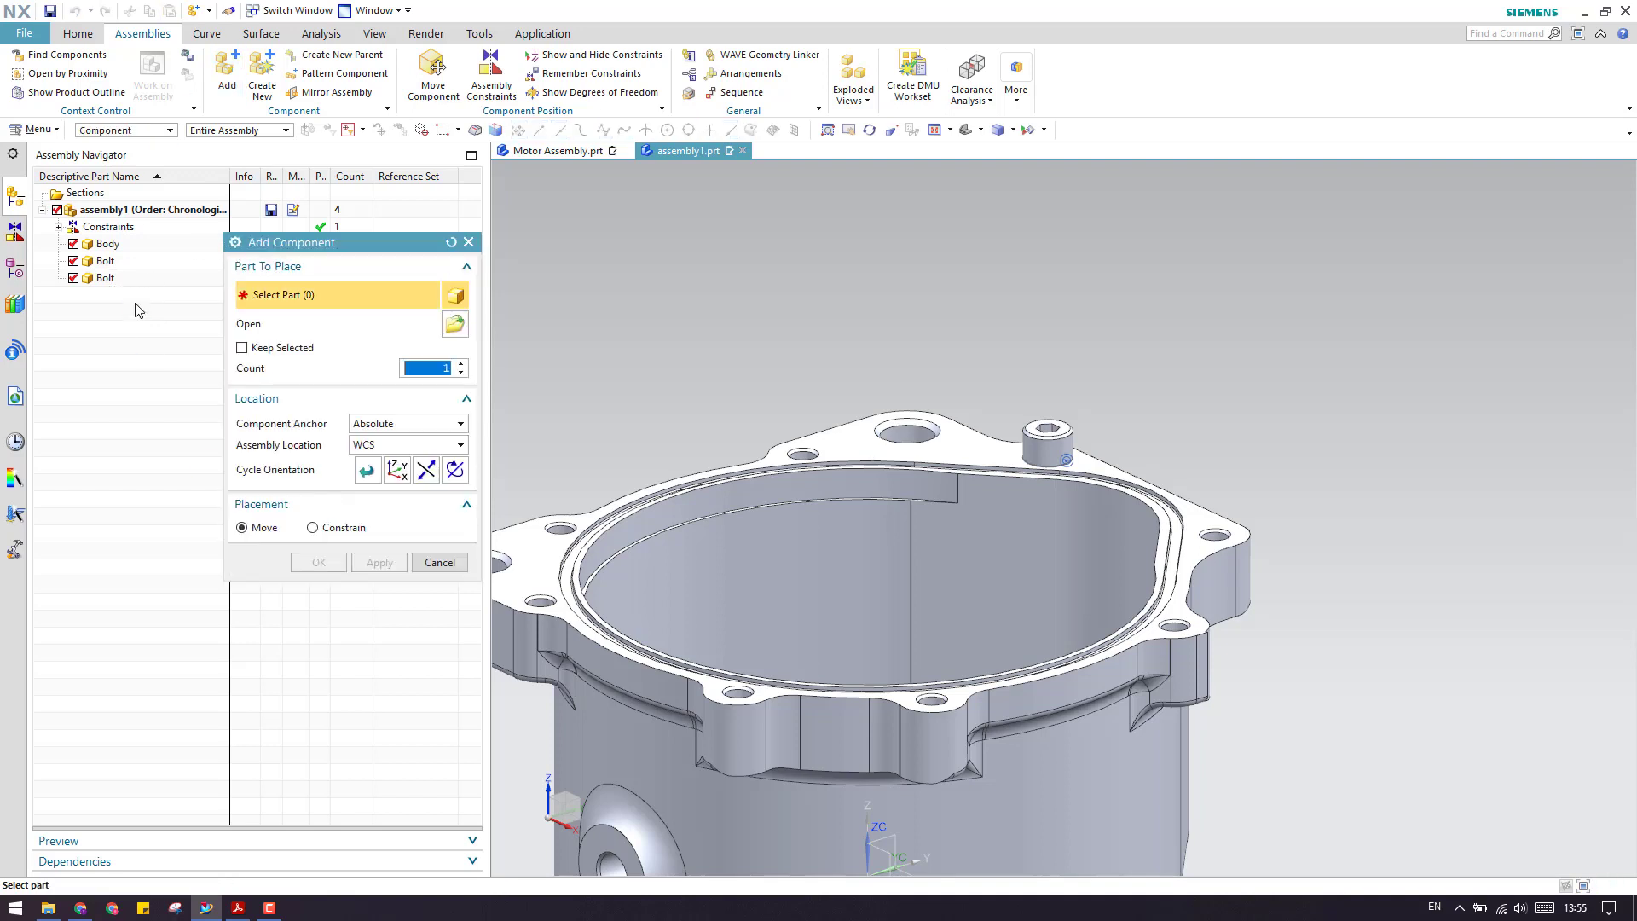
- Cancel Add Component, leaving assembly1 with Body and two Bolts
left_click(433, 562)
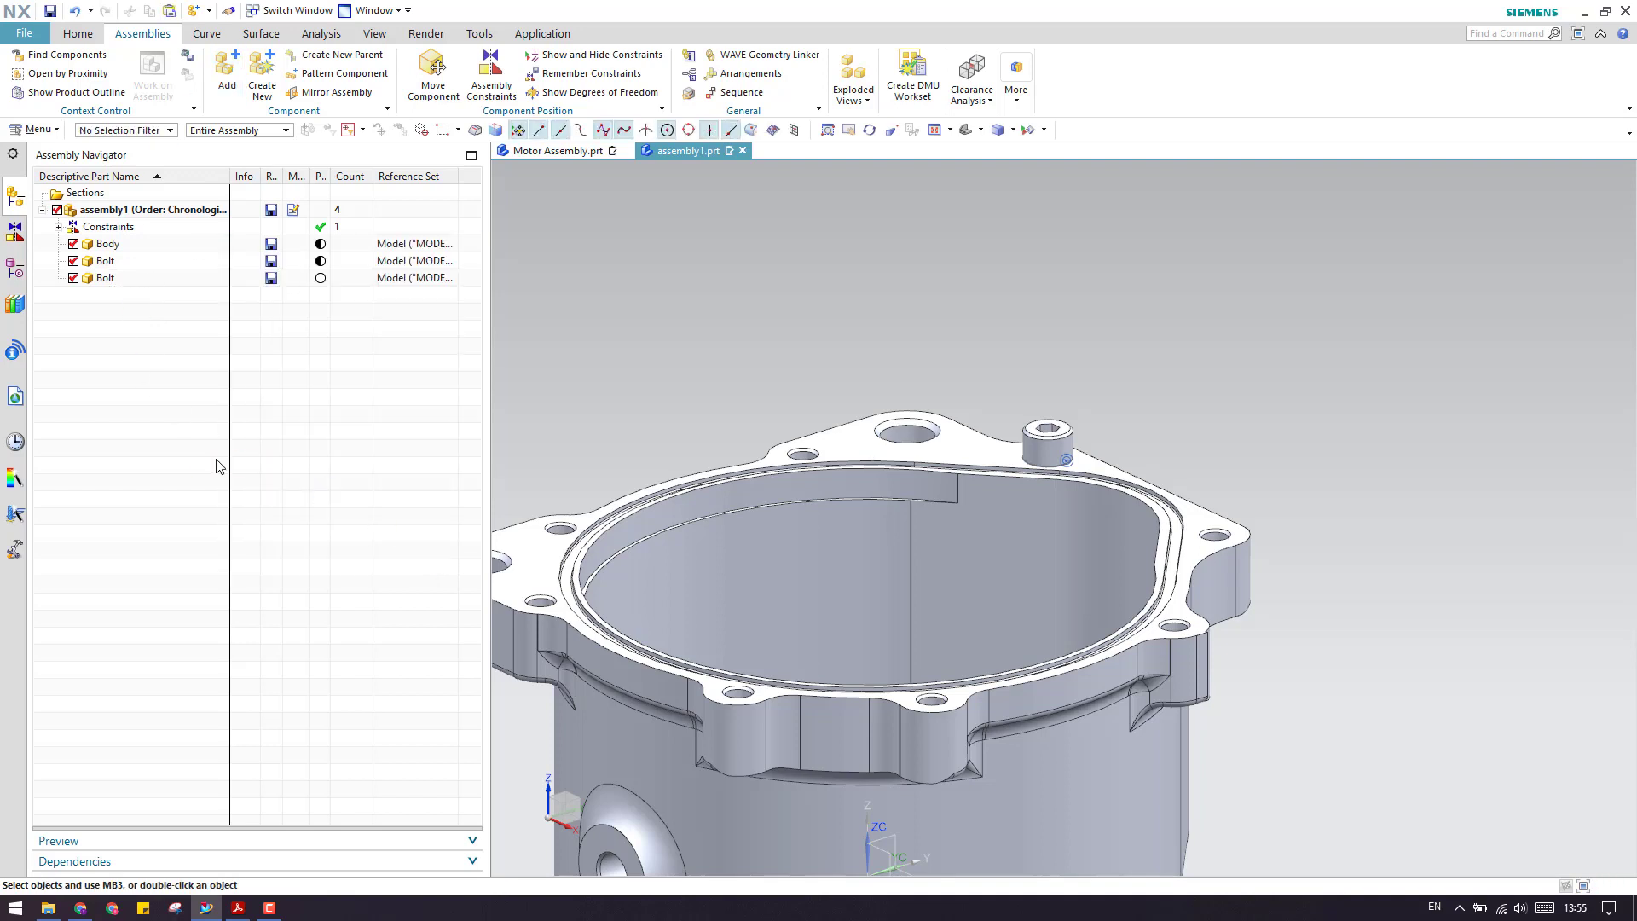